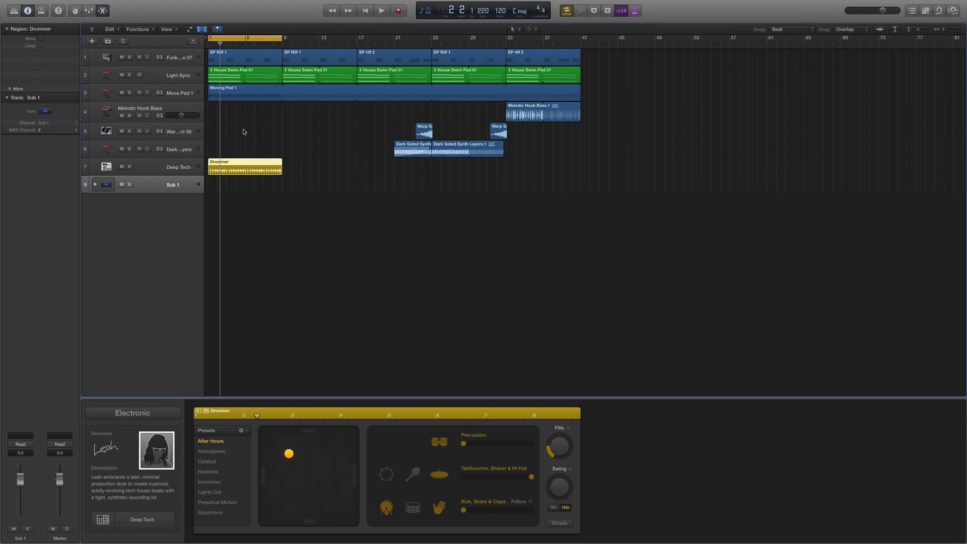
Step: Mute the Deep Tech track and audition the song, then the House Swim Pad 01 region from bar 25
click(121, 167)
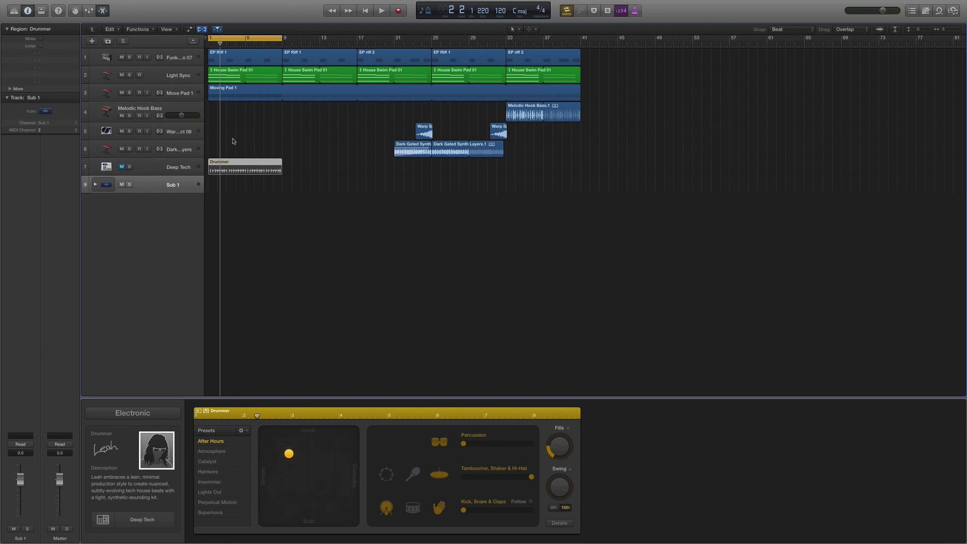
key(space)
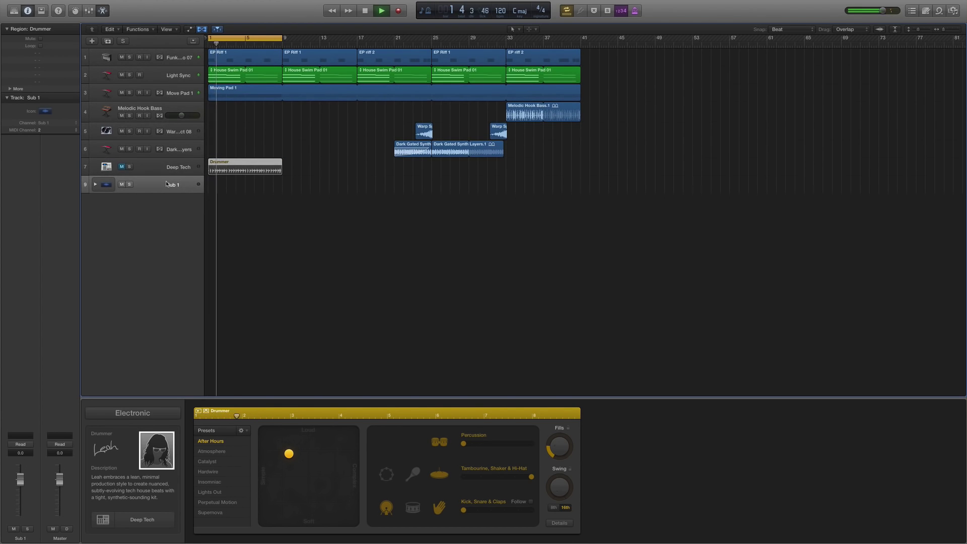
key(space)
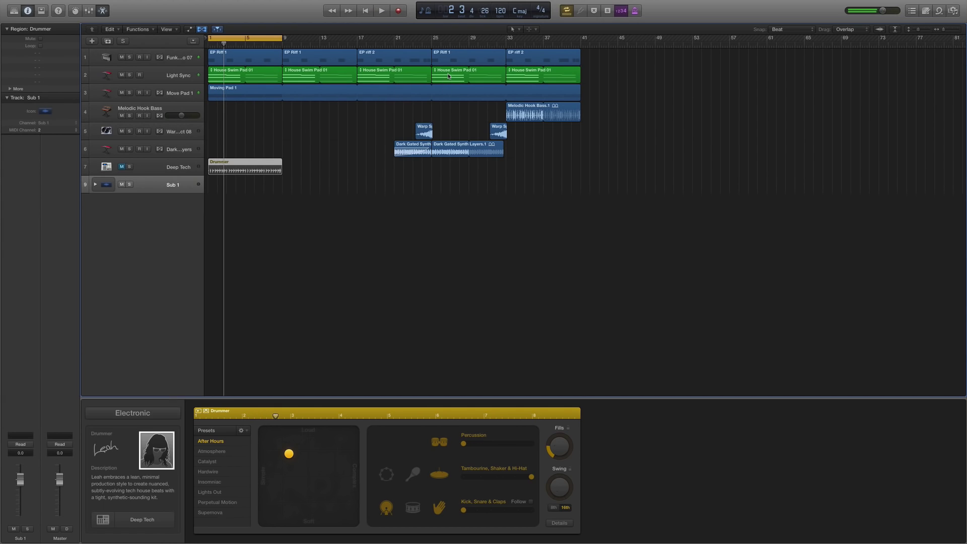
click(448, 76)
key(space)
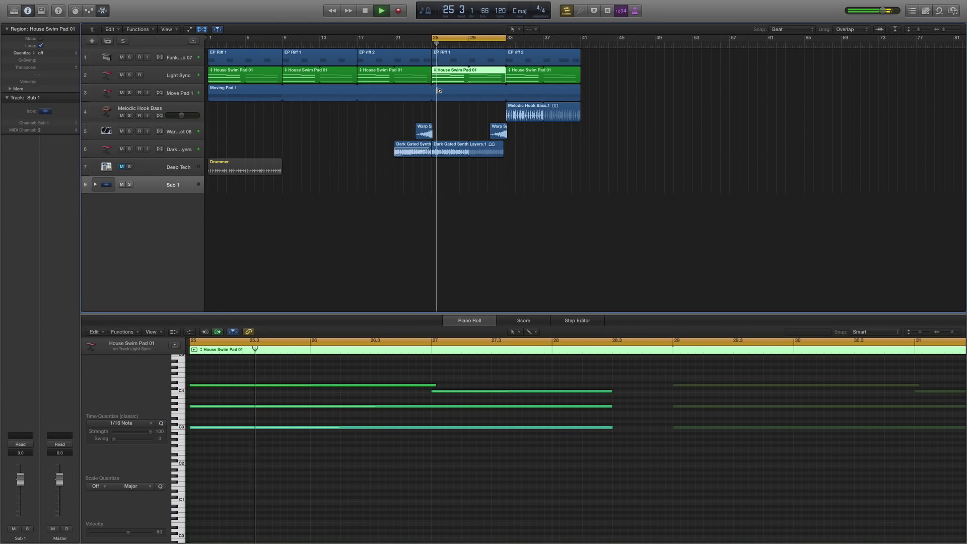
key(space)
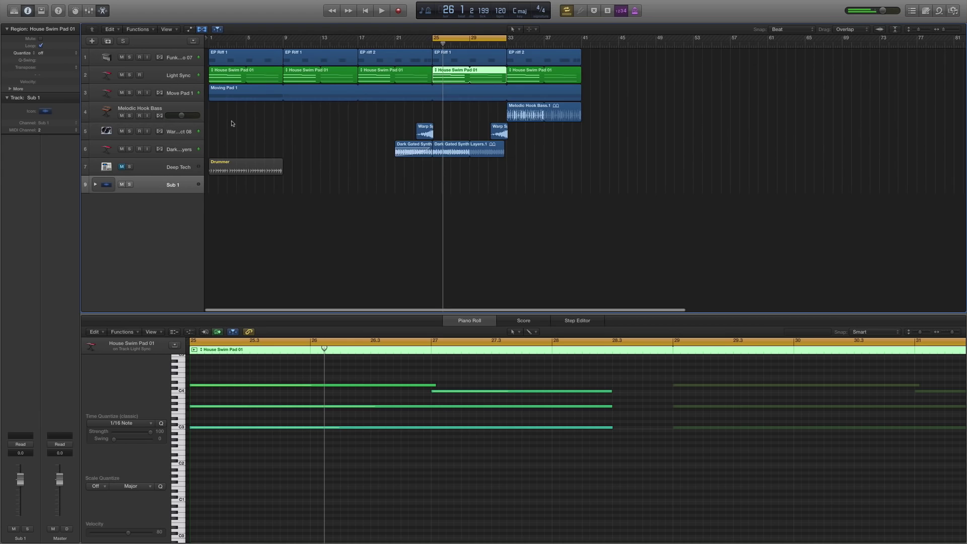
Step: Select the Deep Tech Drummer region and audition it from bar 1
scroll(237, 122, right, 1)
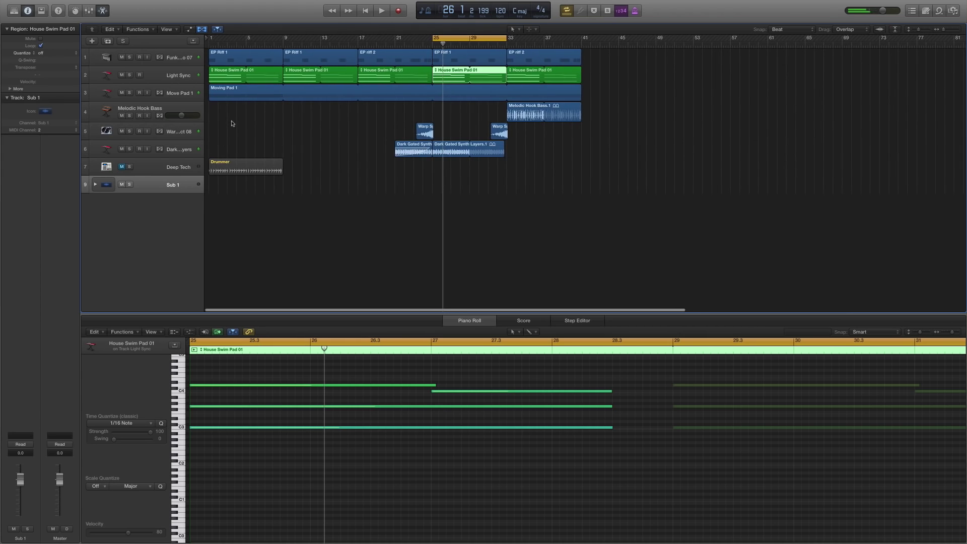
click(232, 171)
click(116, 171)
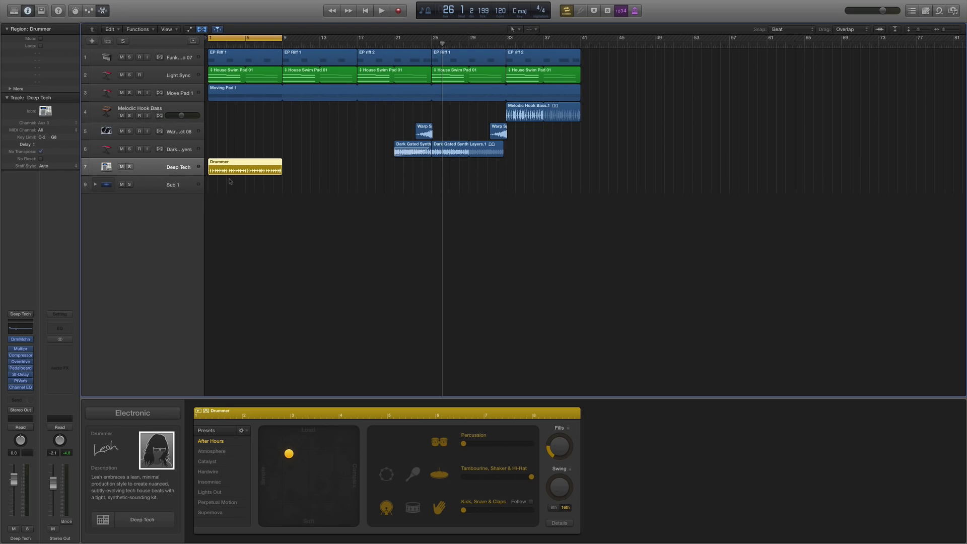
key(space)
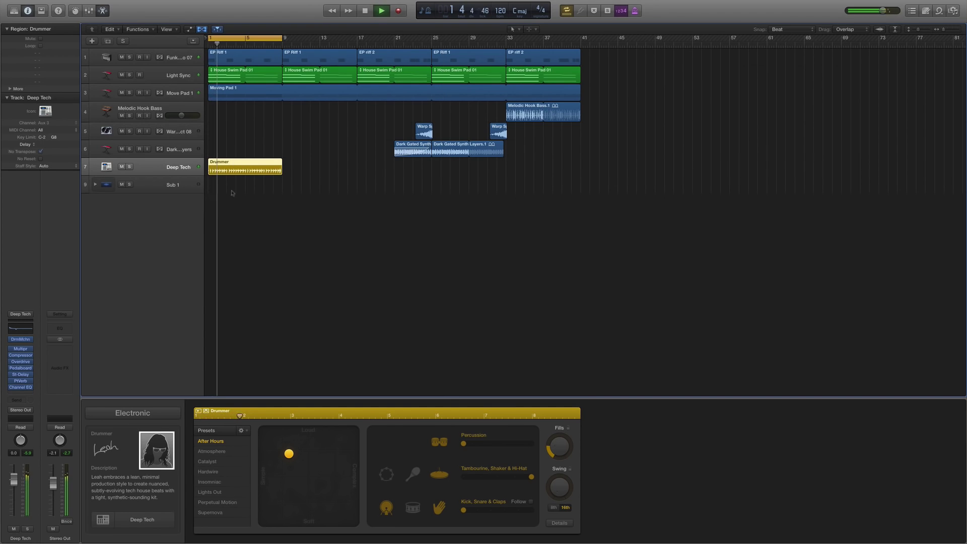
key(space)
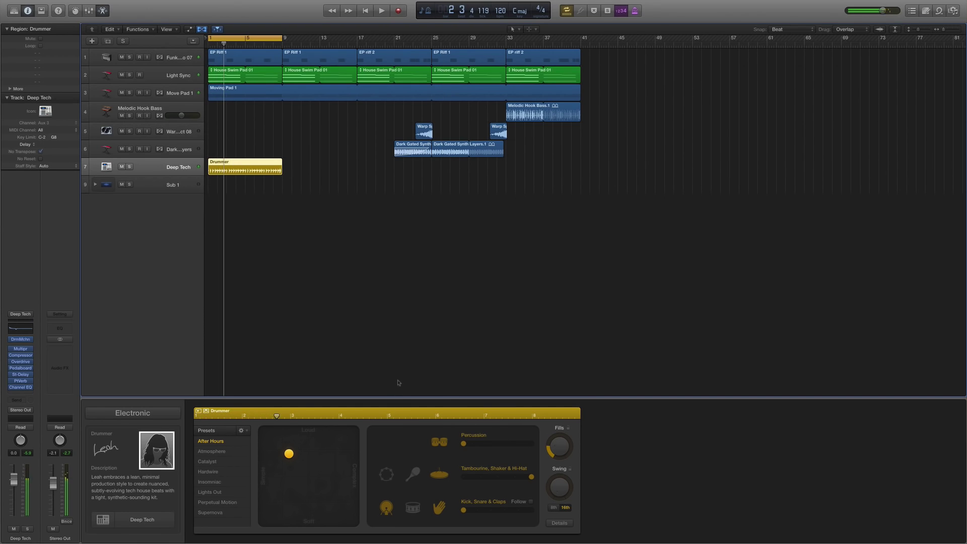
Step: Open and close the Deep Tech Drum Machine Designer, then browse the kit list without changing kits
click(103, 519)
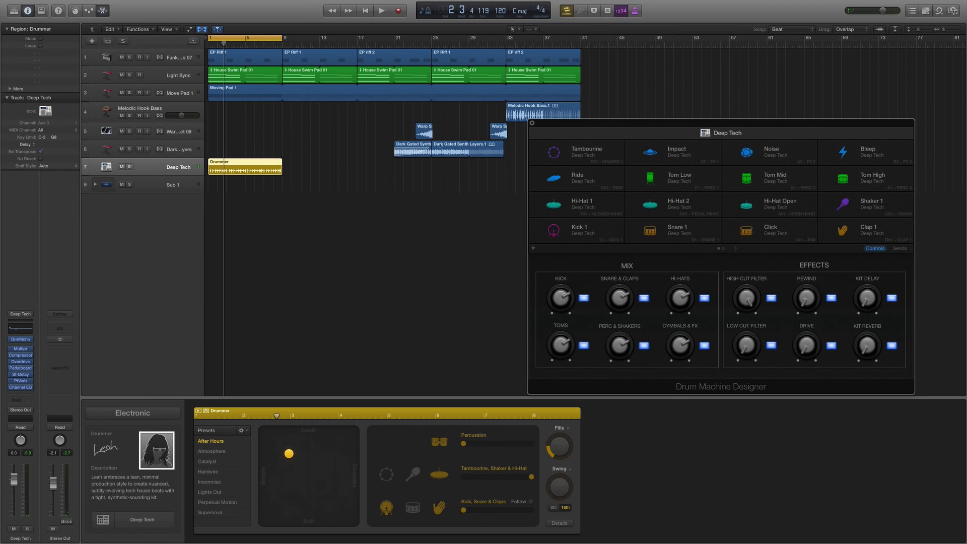
click(532, 122)
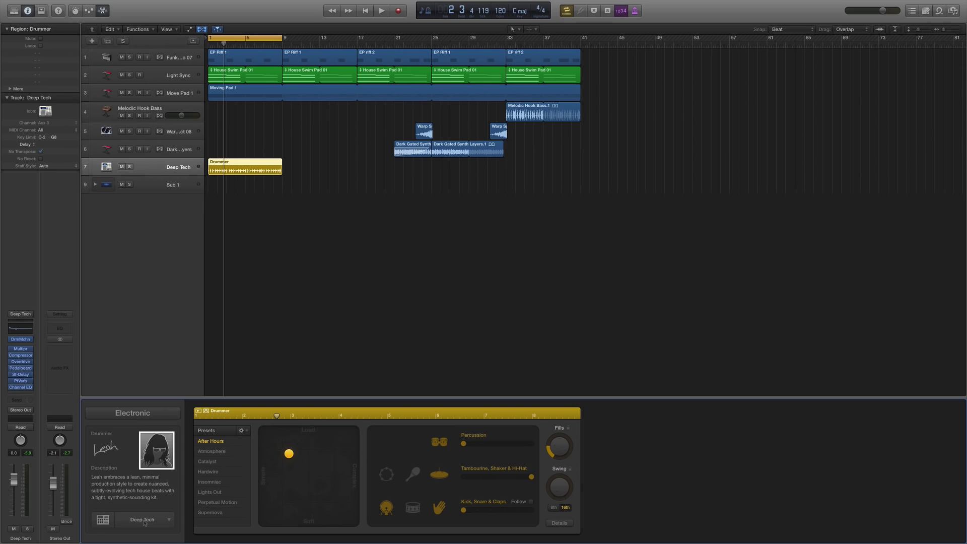
click(170, 520)
click(159, 500)
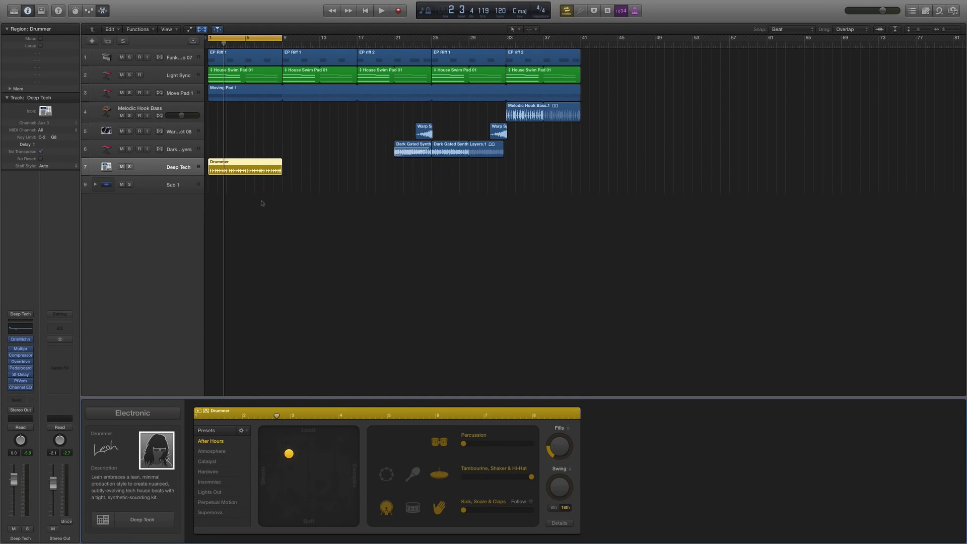
Step: Remove hi-hat, congas and kick from the Drummer pattern and turn Fills down to zero
click(440, 469)
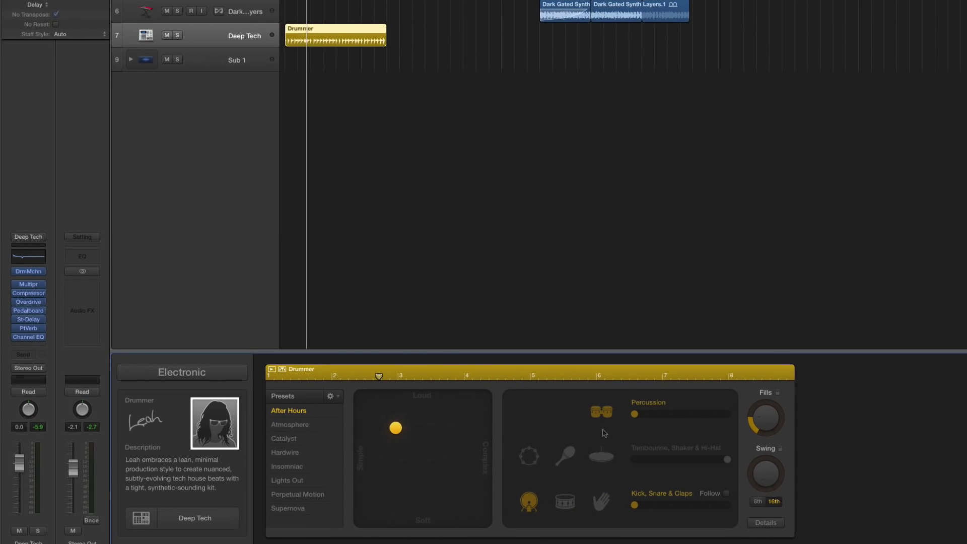
click(602, 411)
click(529, 502)
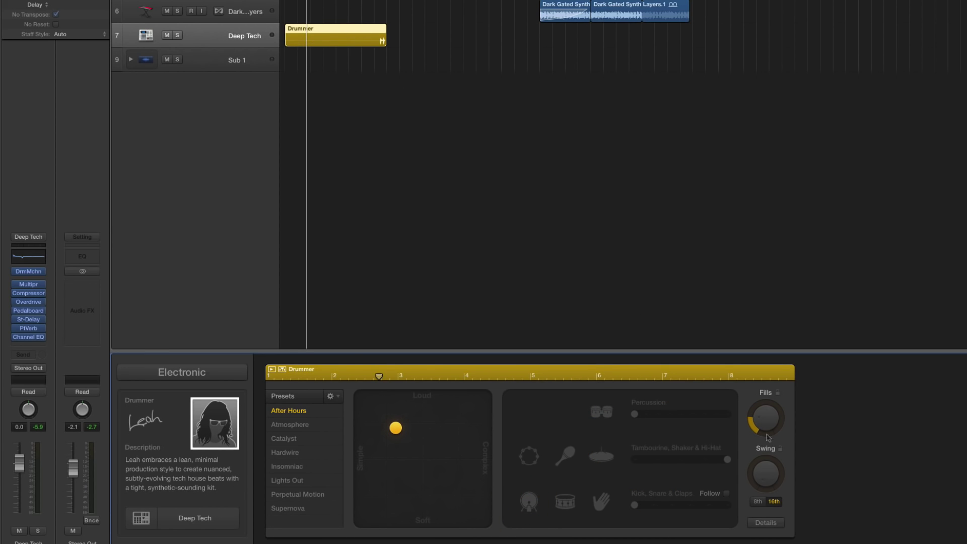
key(super+Down)
key(super+Right)
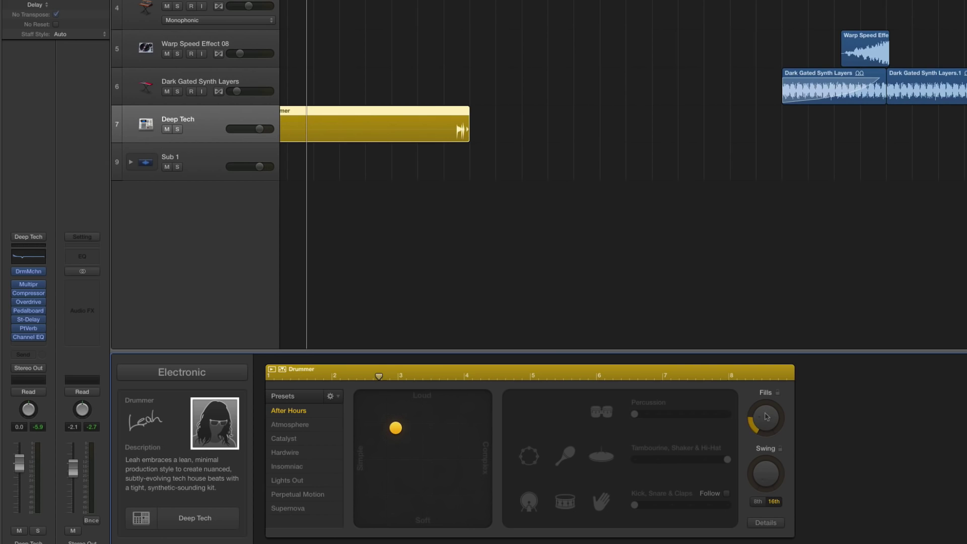
drag(766, 416, 798, 512)
scroll(201, 158, left, 2)
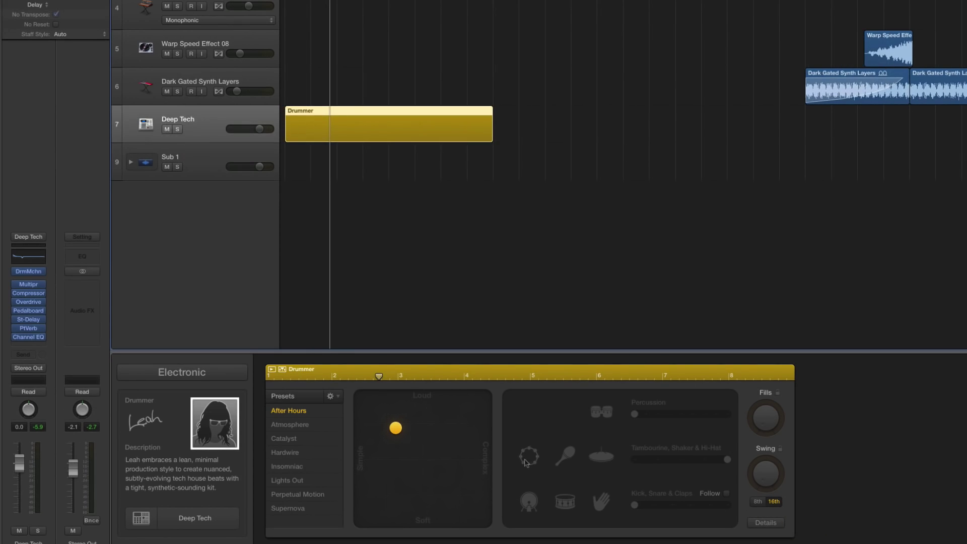
Step: Add the shaker at a medium intensity, audition the region, and nudge the shaker level up slightly
click(568, 458)
drag(727, 459, 657, 460)
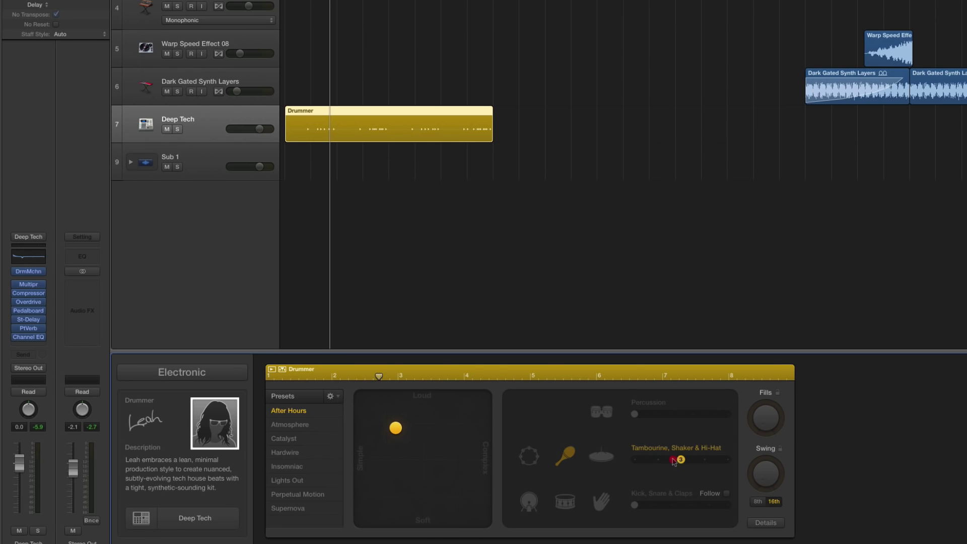
key(space)
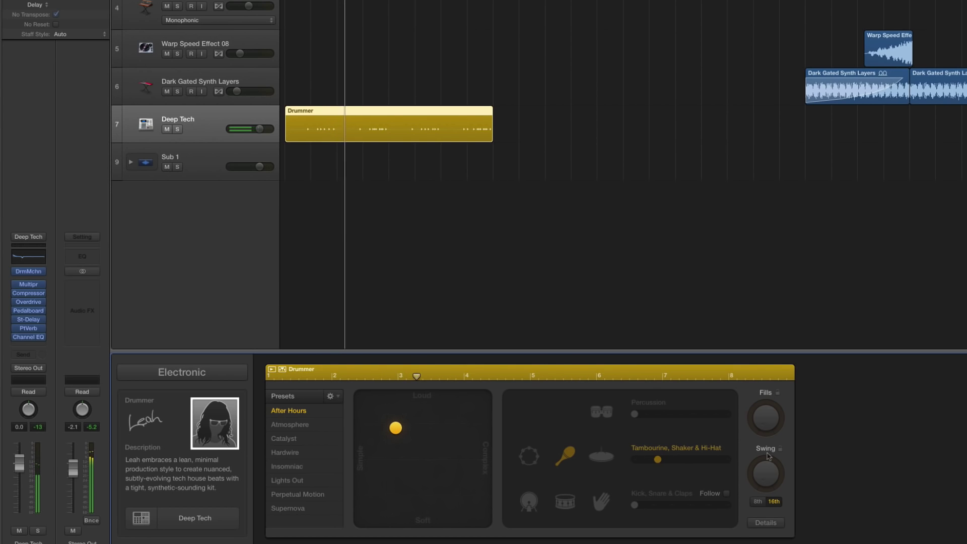
click(685, 459)
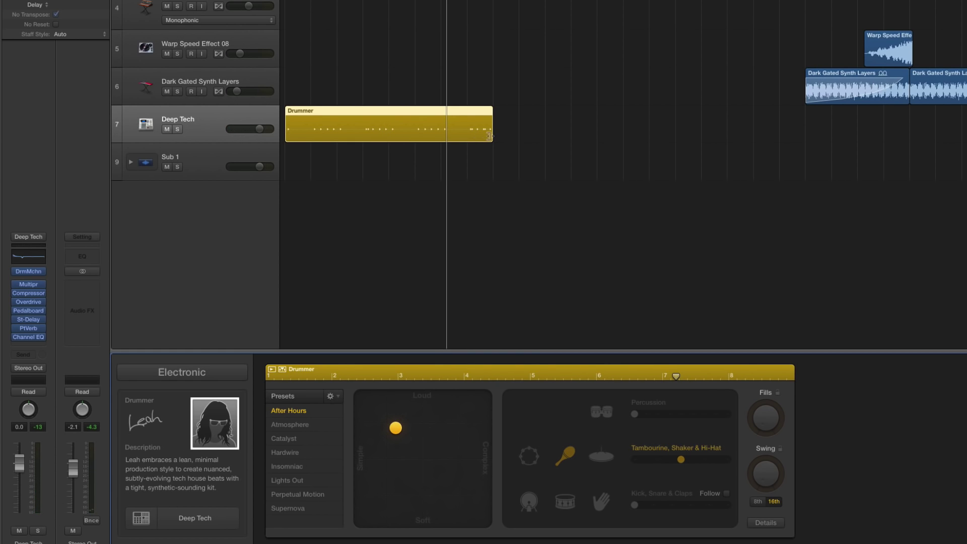
Step: Trim the region to four bars, copy it to bar 5, and give the copy hi-hat and louder, more complex playing
mouse_move(469, 137)
mouse_down()
mouse_move(387, 137)
mouse_move(460, 135)
mouse_up()
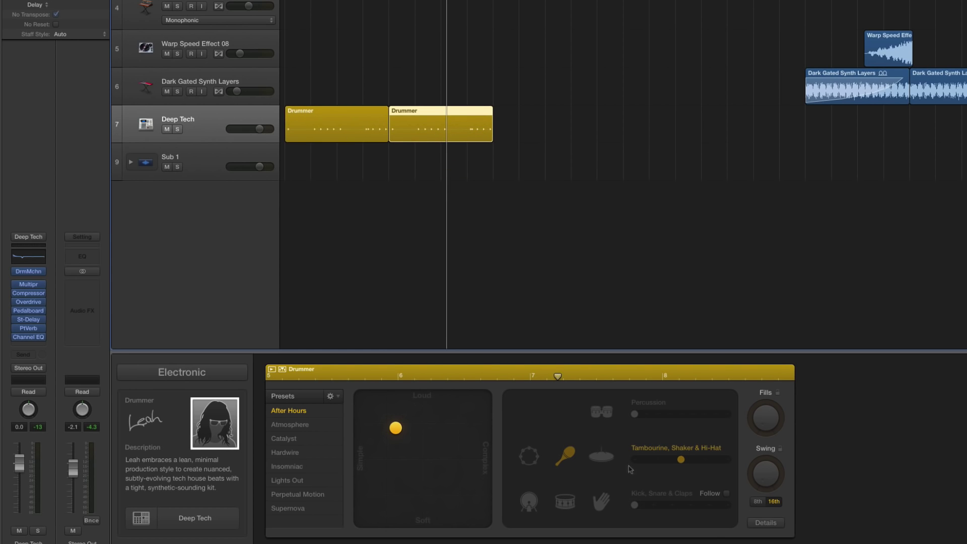
click(602, 456)
key(shift+space)
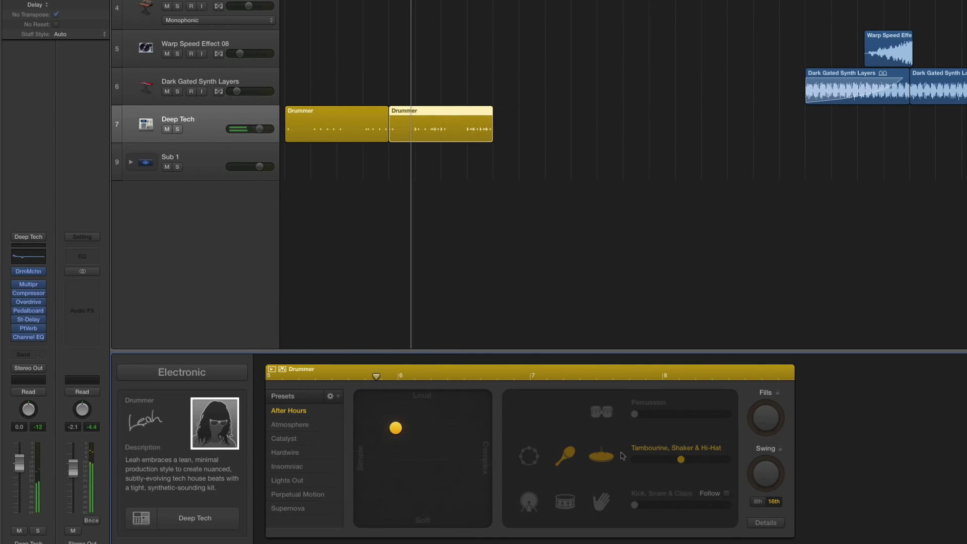
click(706, 460)
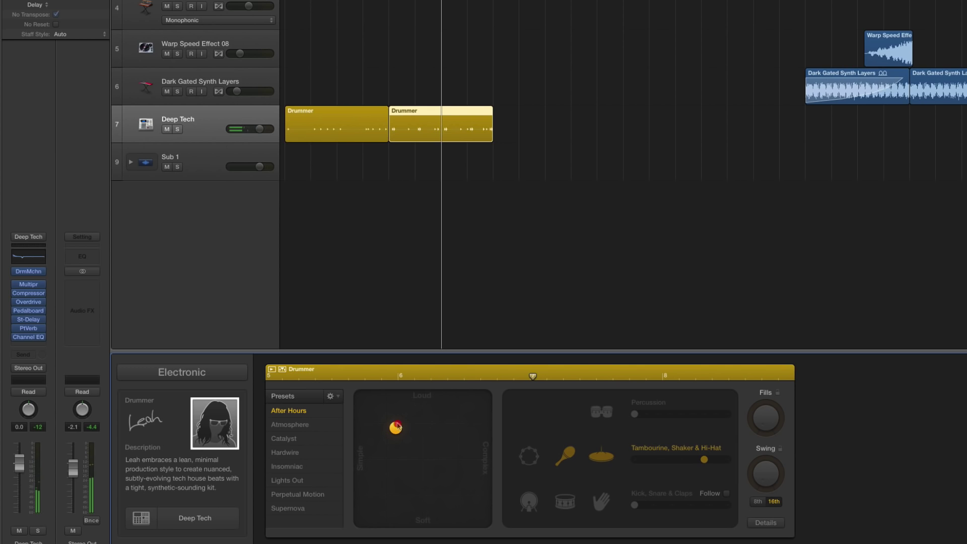
drag(398, 427, 410, 424)
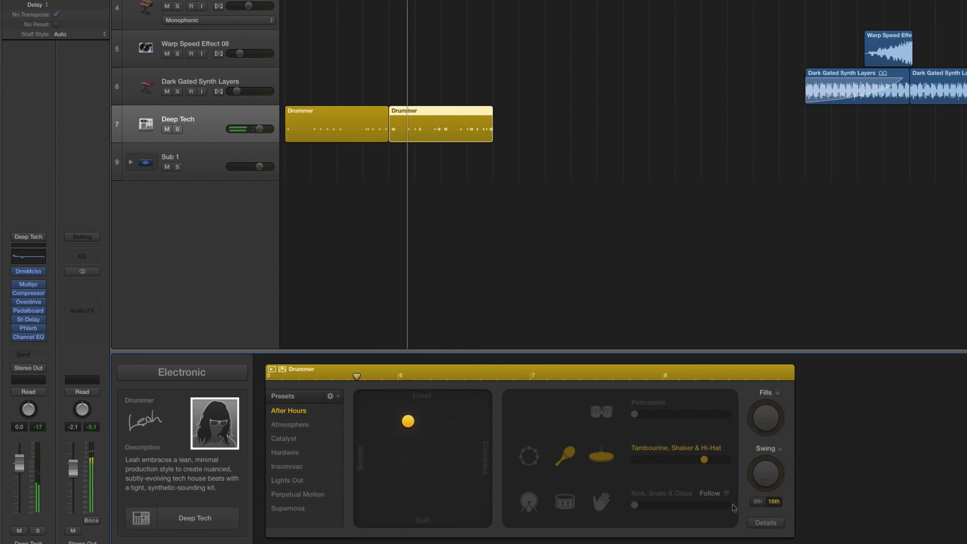
Step: In Details, raise the shaker's minimum complexity, narrow the cymbal range, and add humanize and phrase variation
click(767, 524)
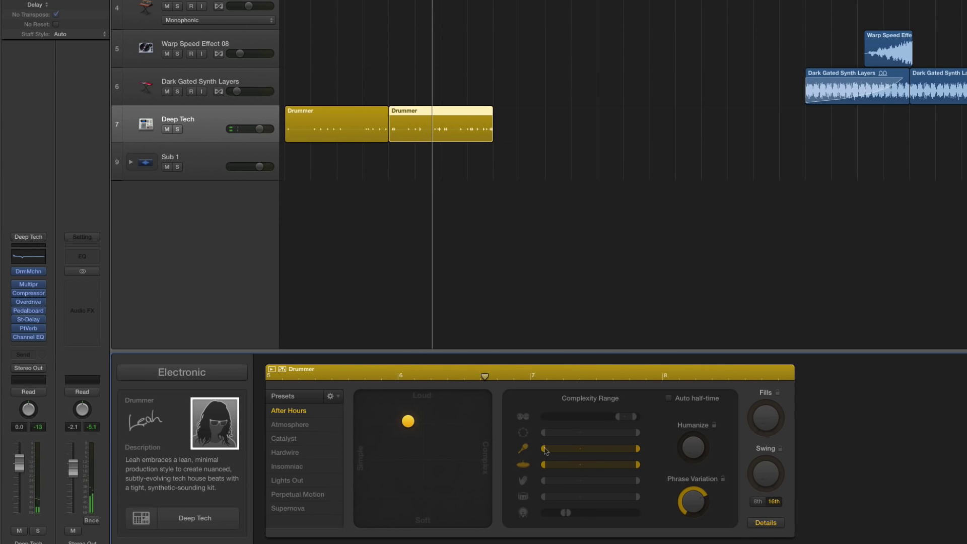
drag(545, 450, 577, 465)
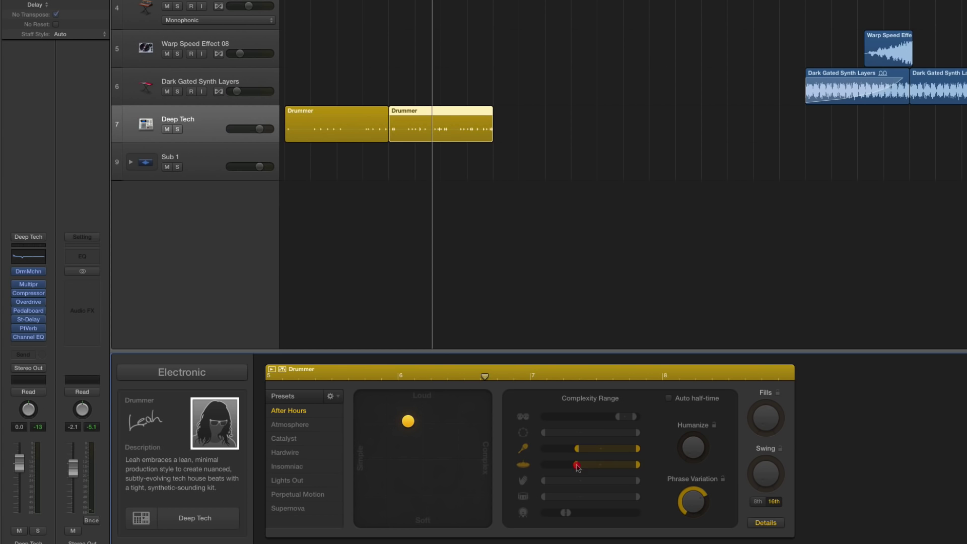
drag(638, 464, 591, 448)
drag(693, 427, 693, 447)
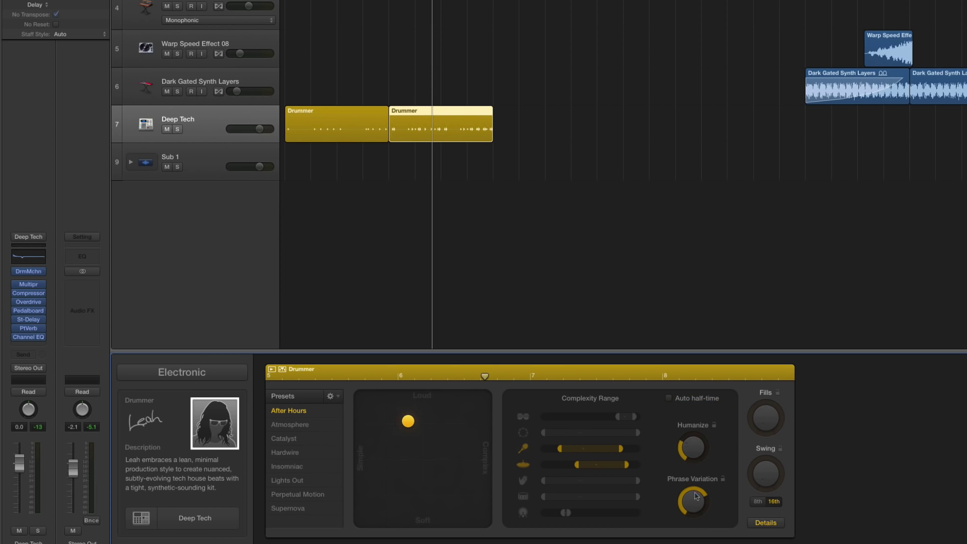
drag(696, 496, 695, 511)
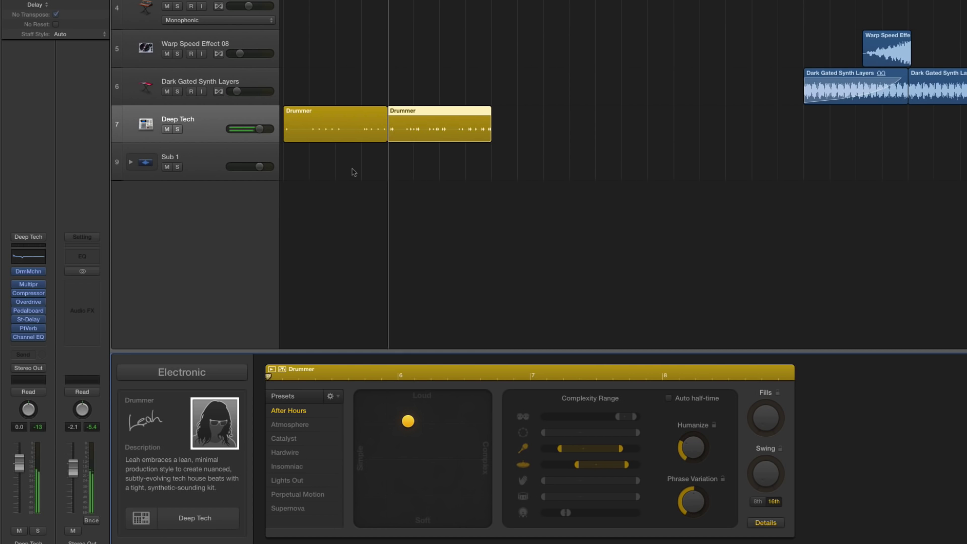
Step: Copy the second region into a third, add claps and simpler toms, and play the arrangement
drag(346, 85, 535, 118)
click(431, 98)
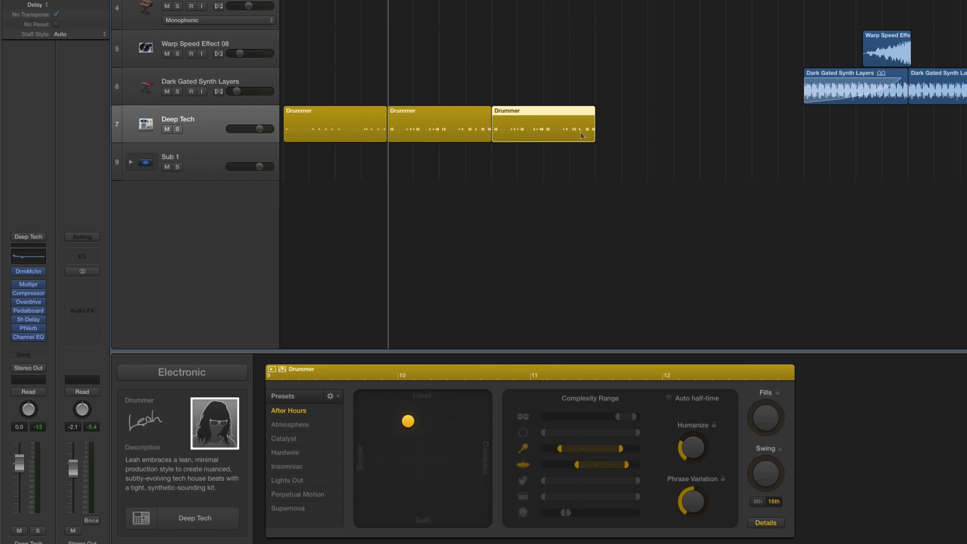
click(523, 481)
click(522, 416)
drag(628, 418, 558, 417)
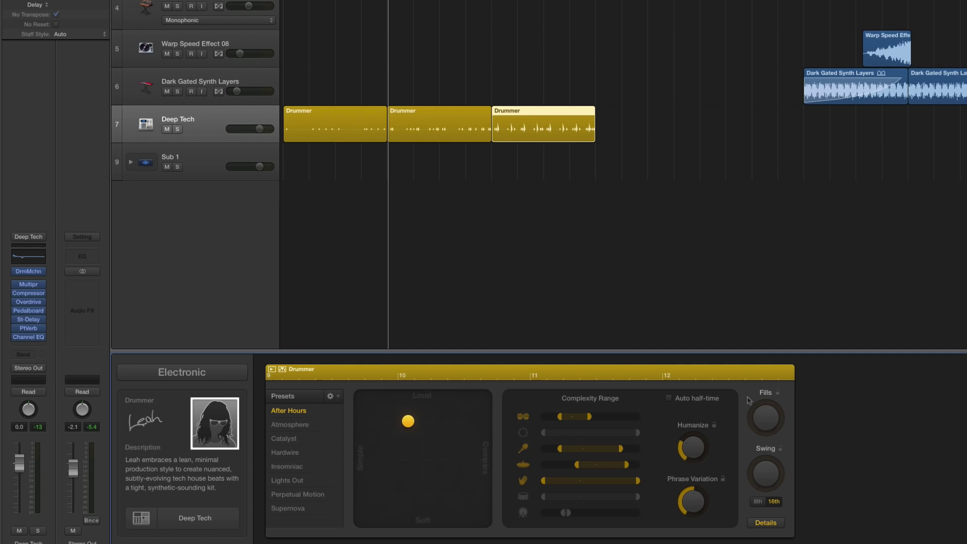
click(767, 523)
key(space)
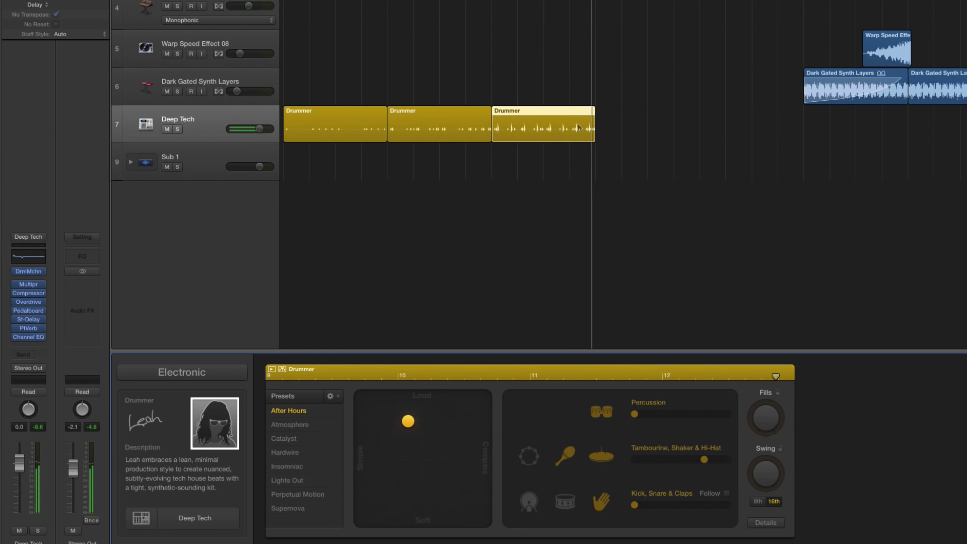
Step: Loop the third region out to bar 17, delete the Sub 1 track, and duplicate the Deep Tech track
drag(595, 121, 696, 126)
key(super+BackSpace)
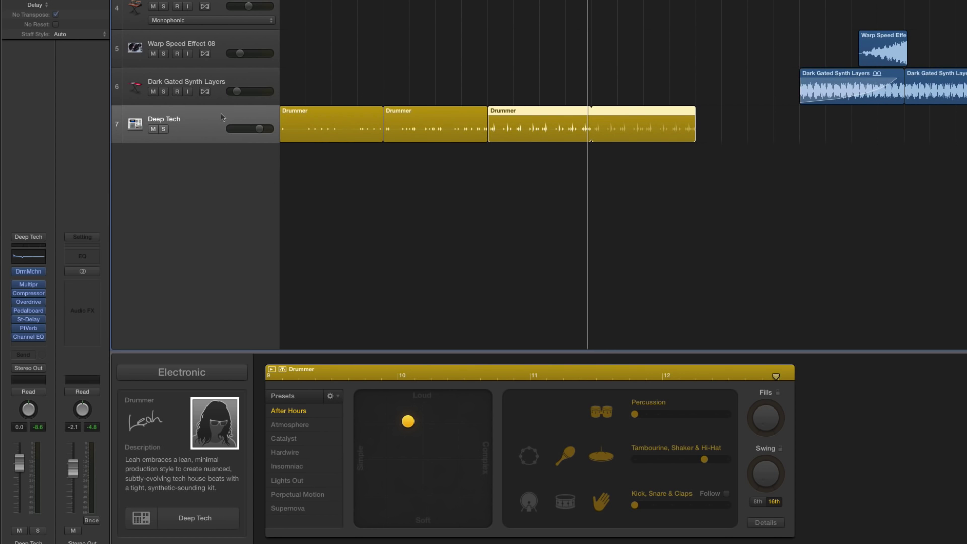
scroll(282, 121, left, 1)
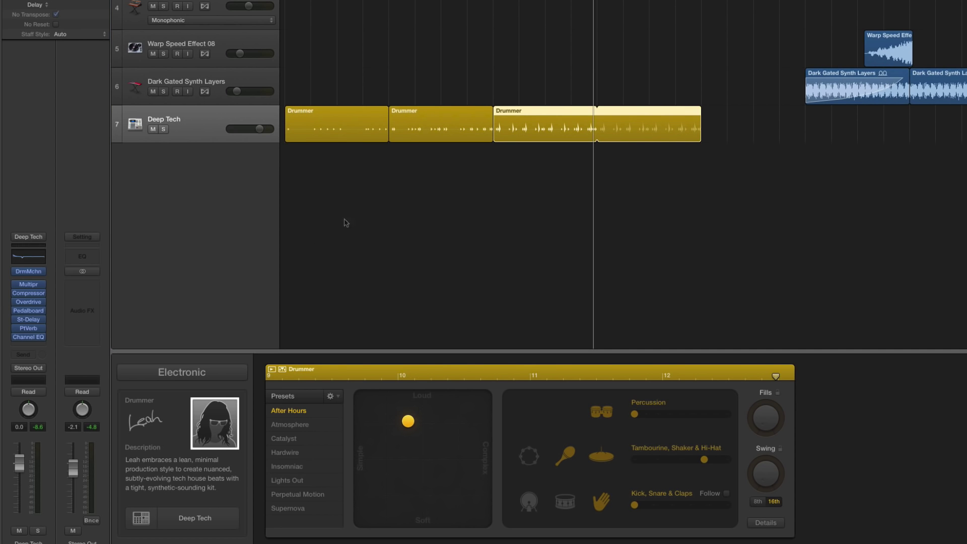
key(super+d)
click(312, 134)
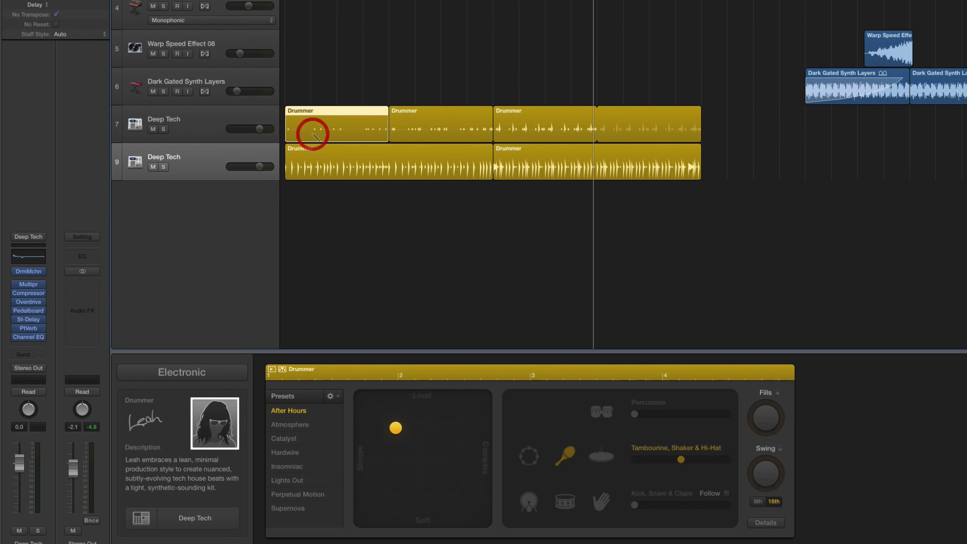
Step: On the duplicate track, drop shaker, hi-hat and percussion, cut it to start at bar 5, and lower Fills
click(350, 157)
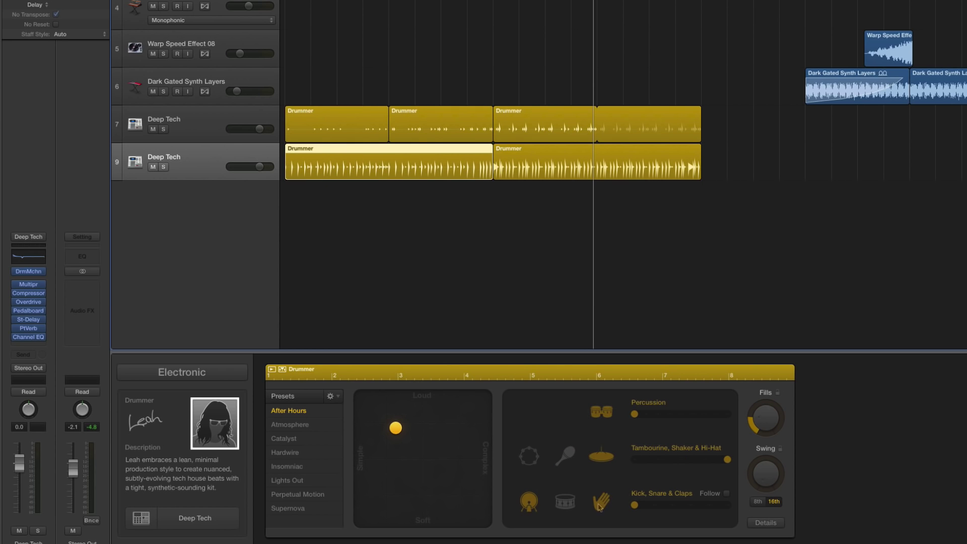
click(598, 457)
click(602, 411)
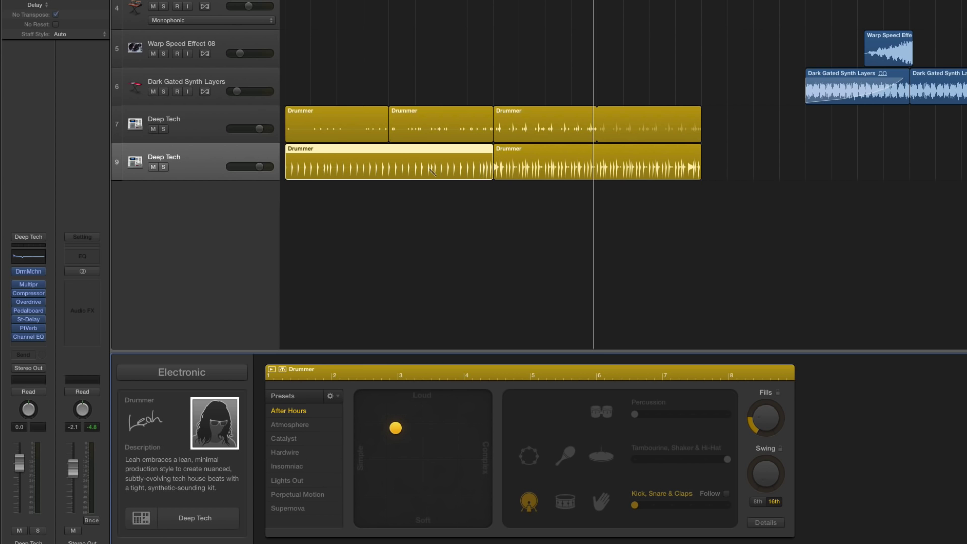
drag(493, 171, 389, 172)
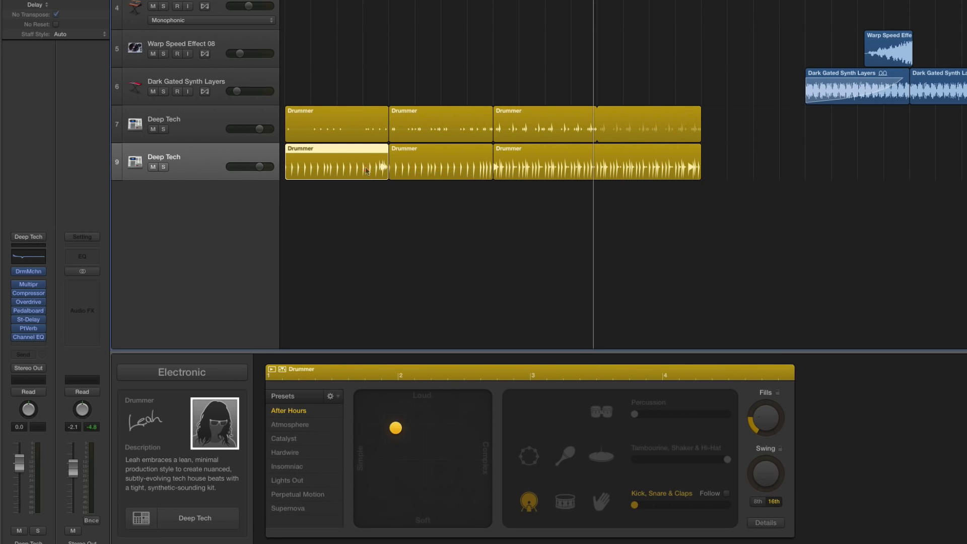
key(Delete)
drag(766, 420, 766, 431)
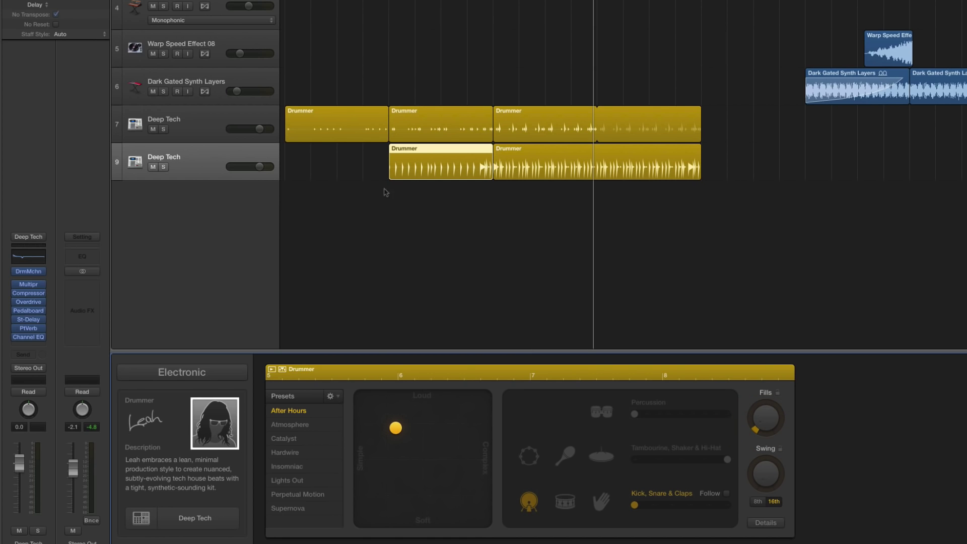
key(shift+space)
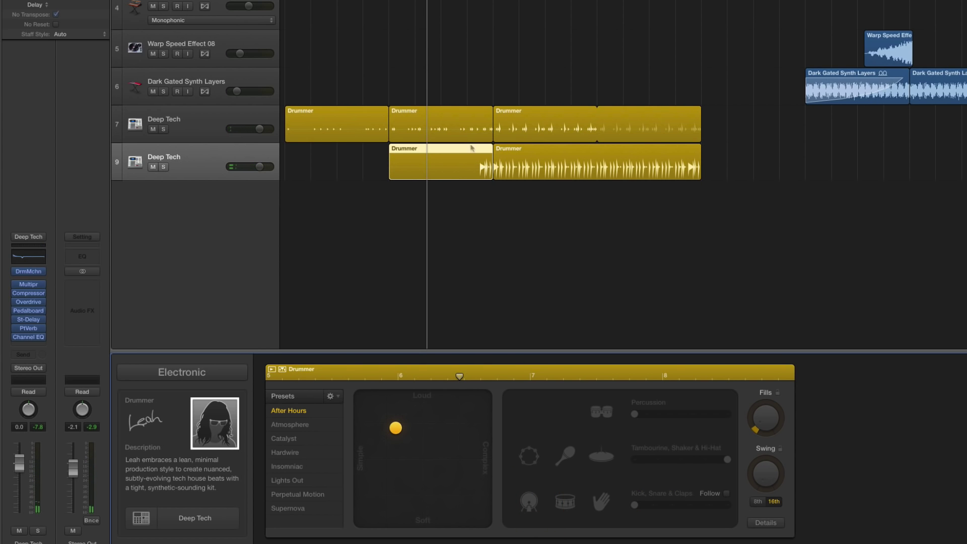
Step: Select and audition the later region on the duplicate track, then solo that track instead of the original
click(518, 156)
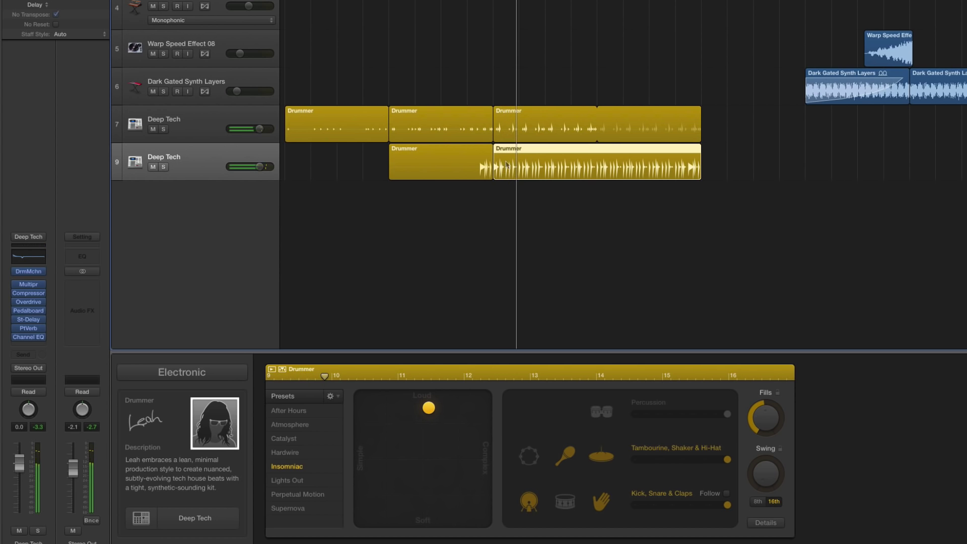
click(544, 211)
click(555, 168)
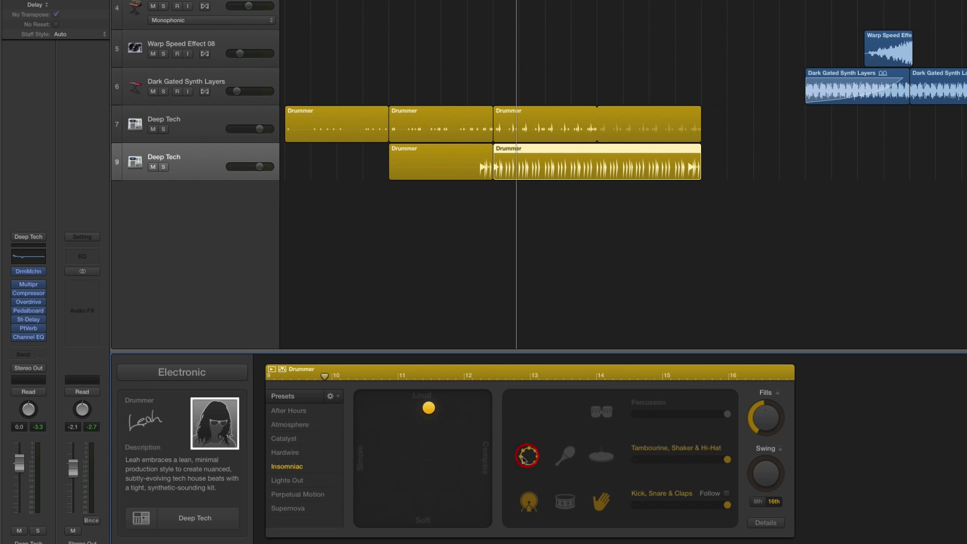
key(space)
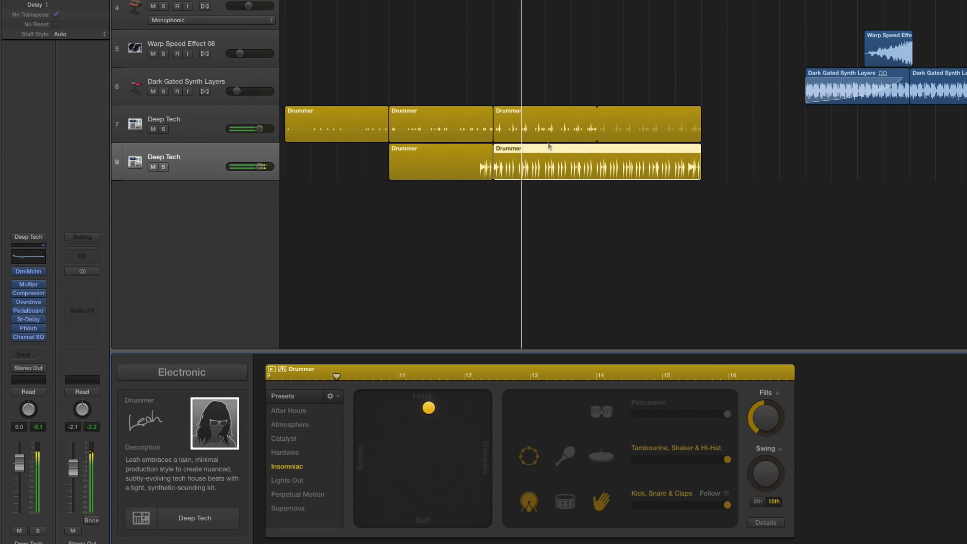
click(163, 129)
click(163, 130)
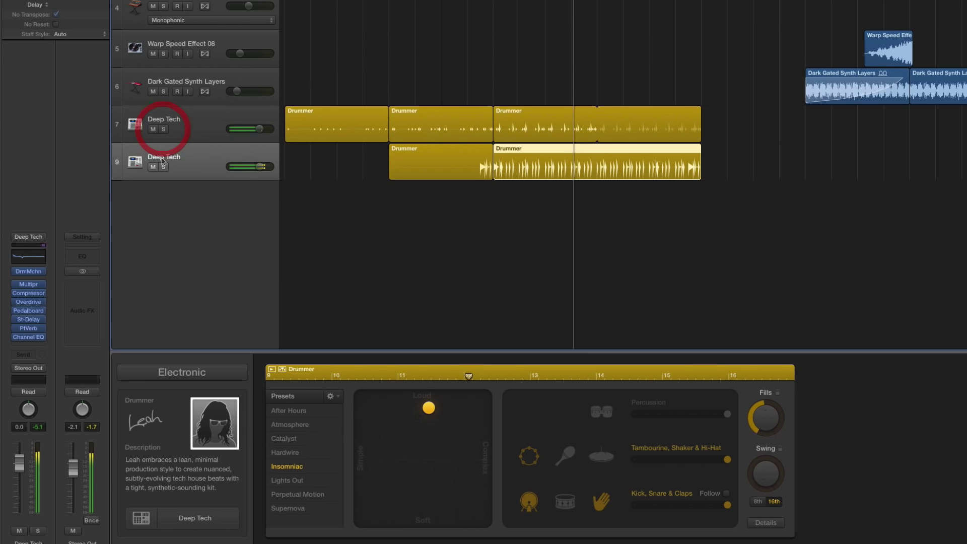
click(163, 168)
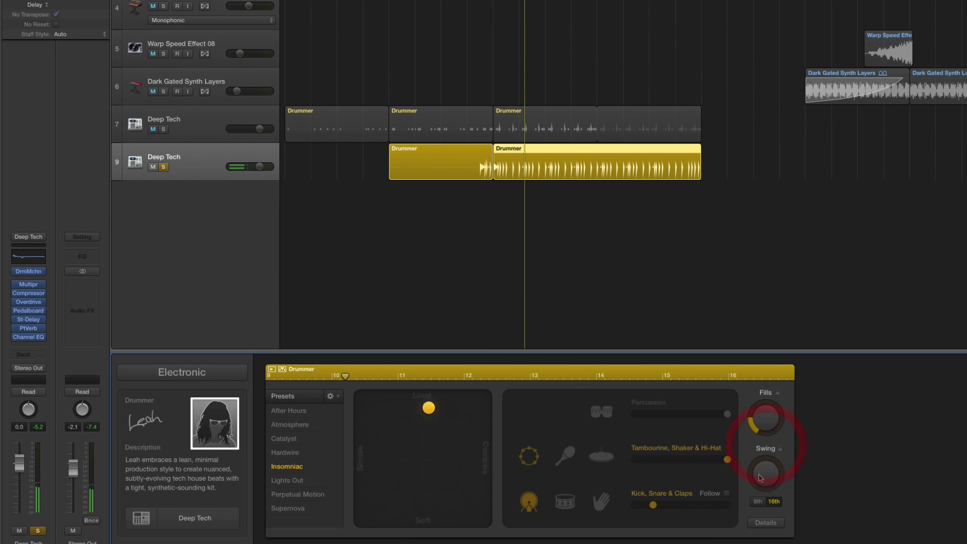
Step: Give the later region a simpler kick complexity range and more phrase variation, then unsolo both tracks
click(766, 522)
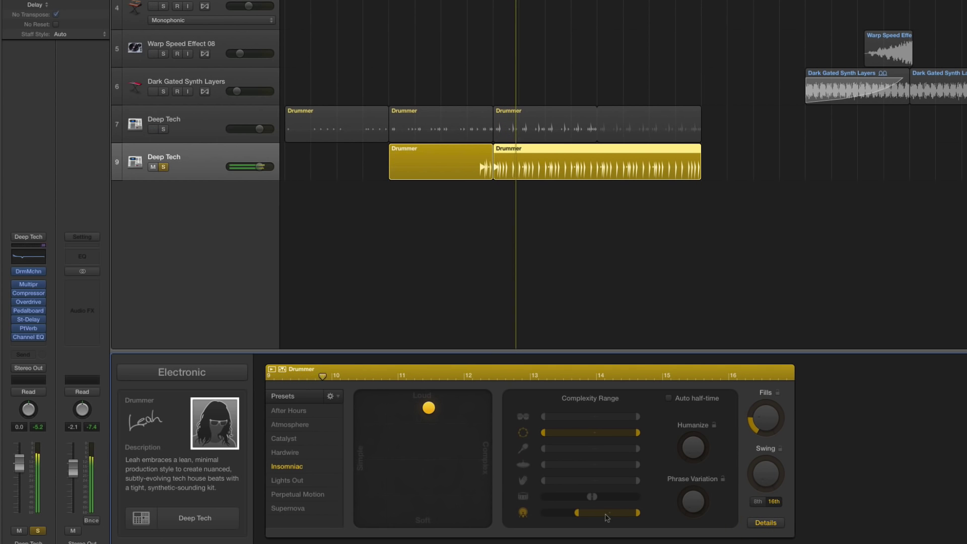
drag(607, 517, 561, 511)
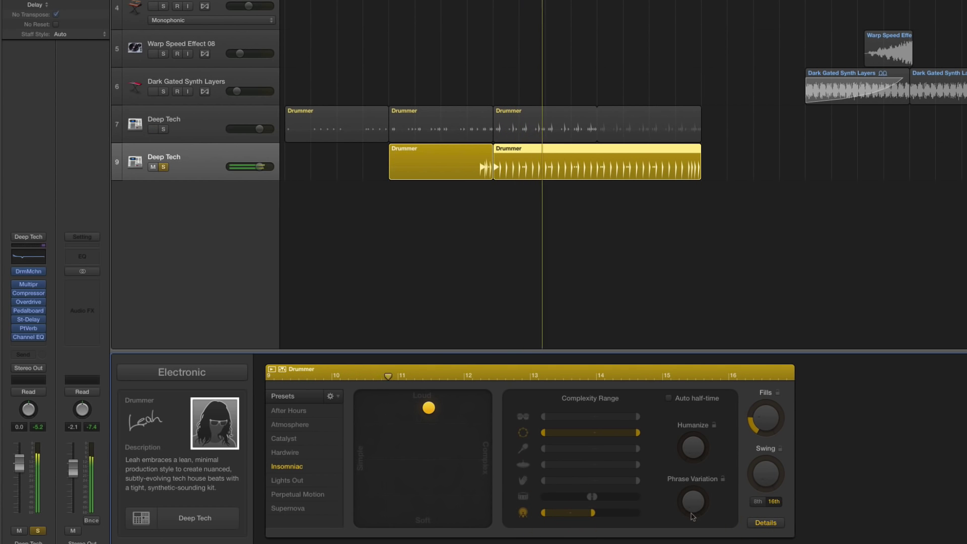
drag(692, 516, 693, 503)
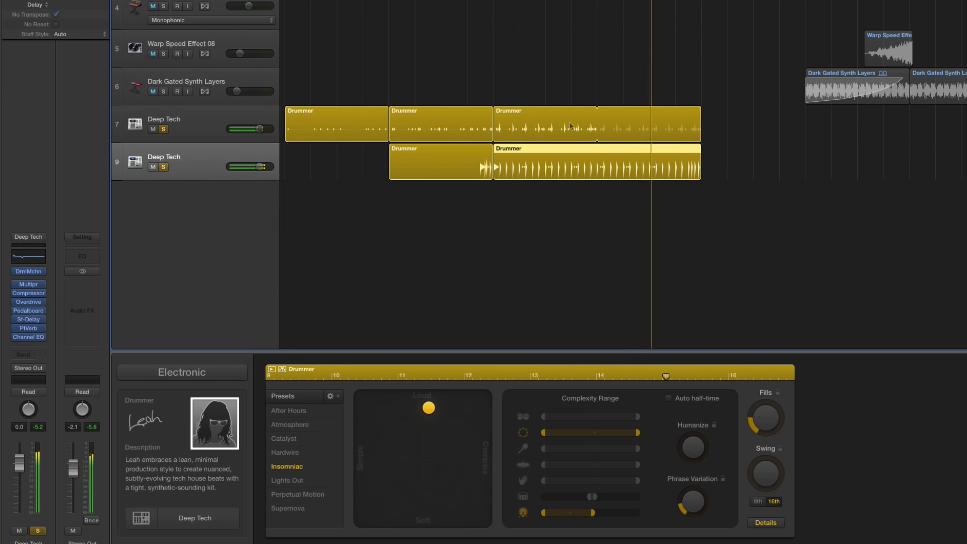
click(166, 130)
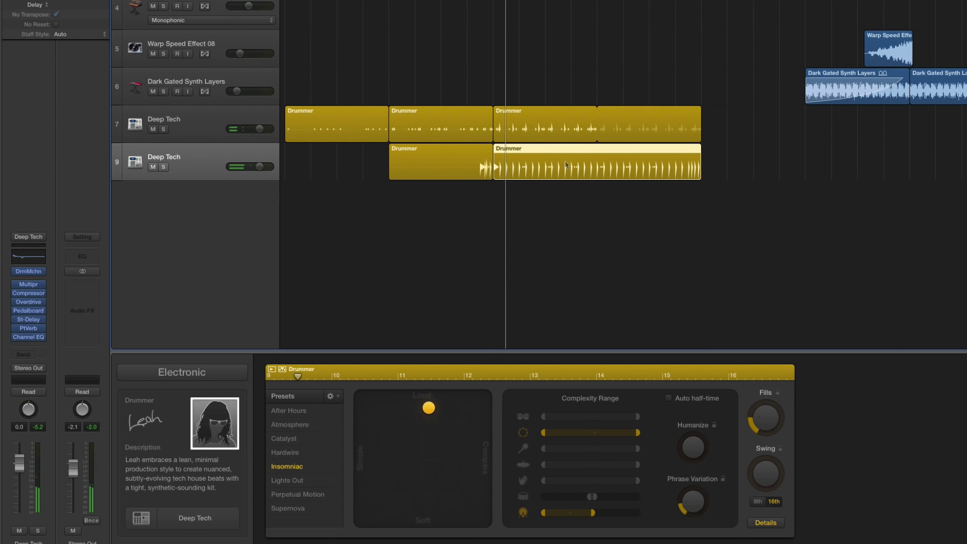
Step: Copy the new track's Drummer region eight bars later and the original track's region to bar 17
drag(566, 165, 771, 166)
drag(535, 134, 745, 137)
click(809, 163)
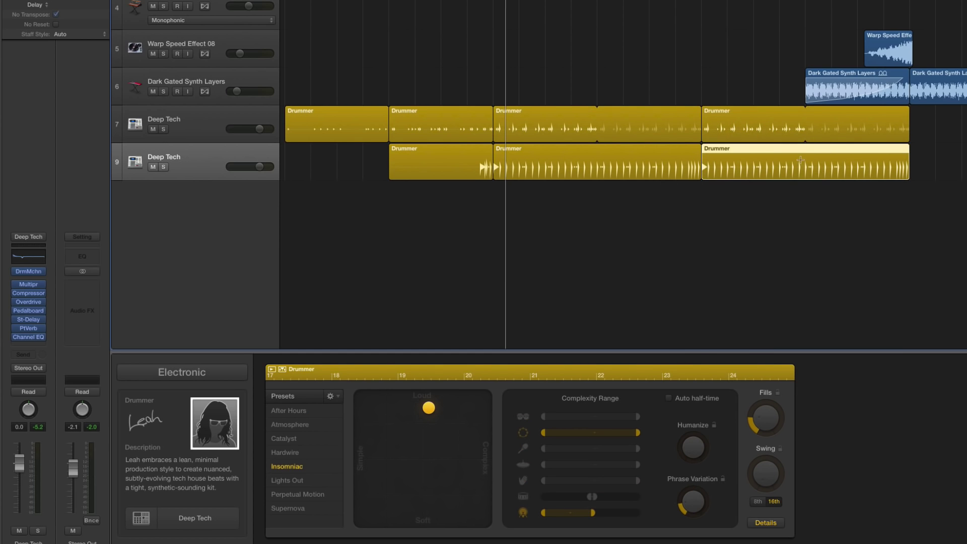
click(761, 167)
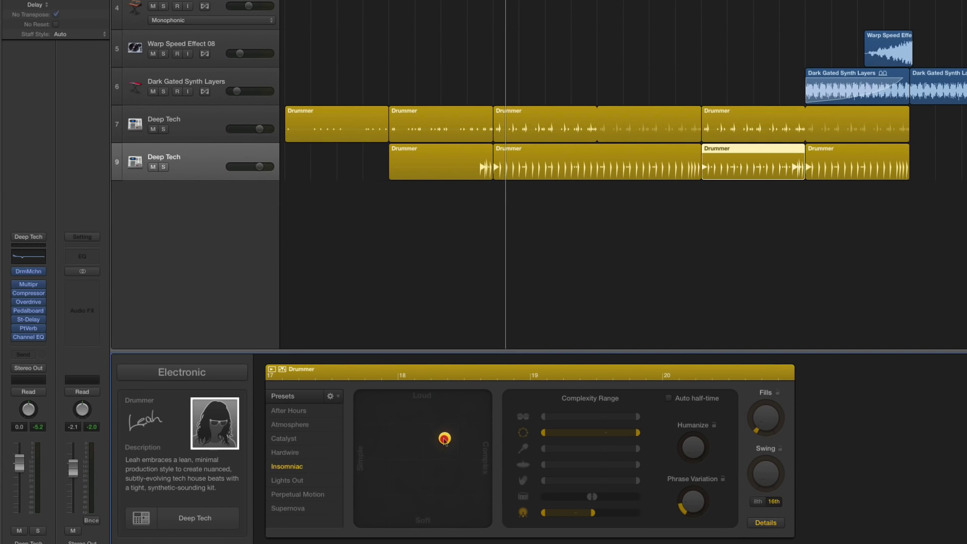
click(835, 171)
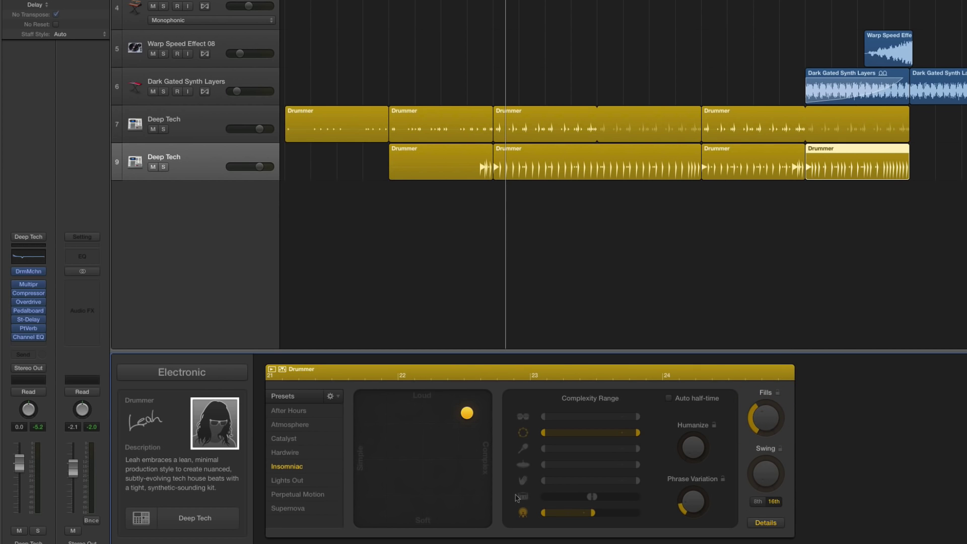
Step: Split the last track 9 Drummer region at bar 24 and raise the end piece's complexity range
click(856, 156)
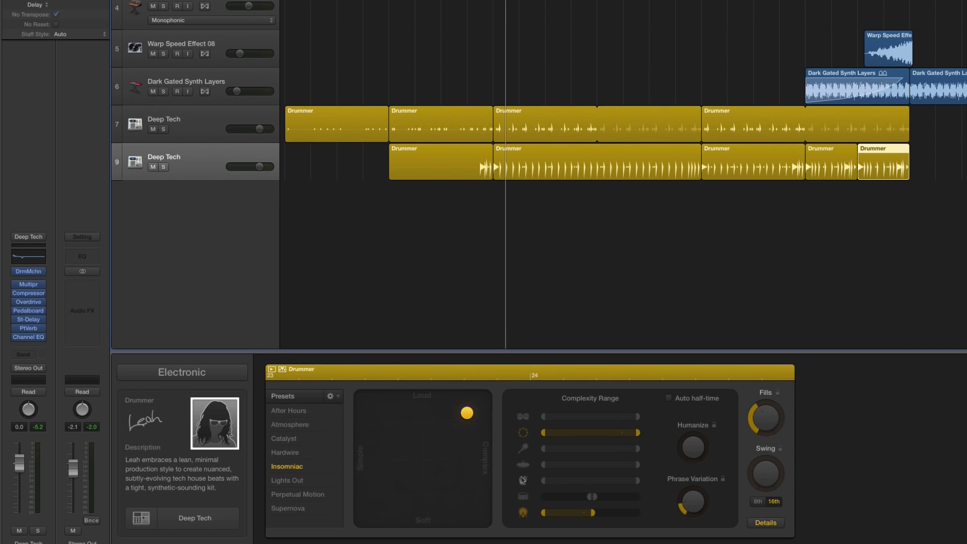
drag(609, 500, 627, 499)
key(space)
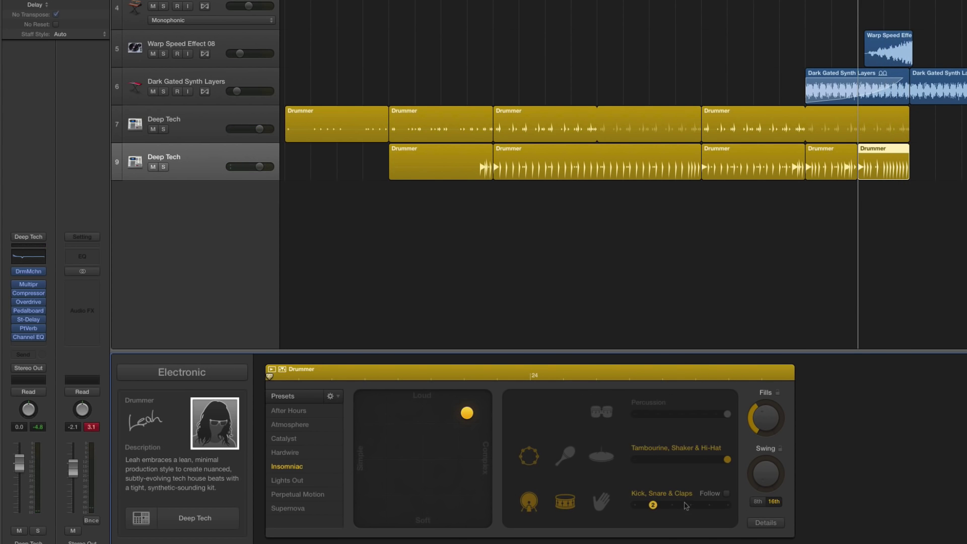
Step: Split the track 9 end region again further right and make the final piece louder and more complex
key(space)
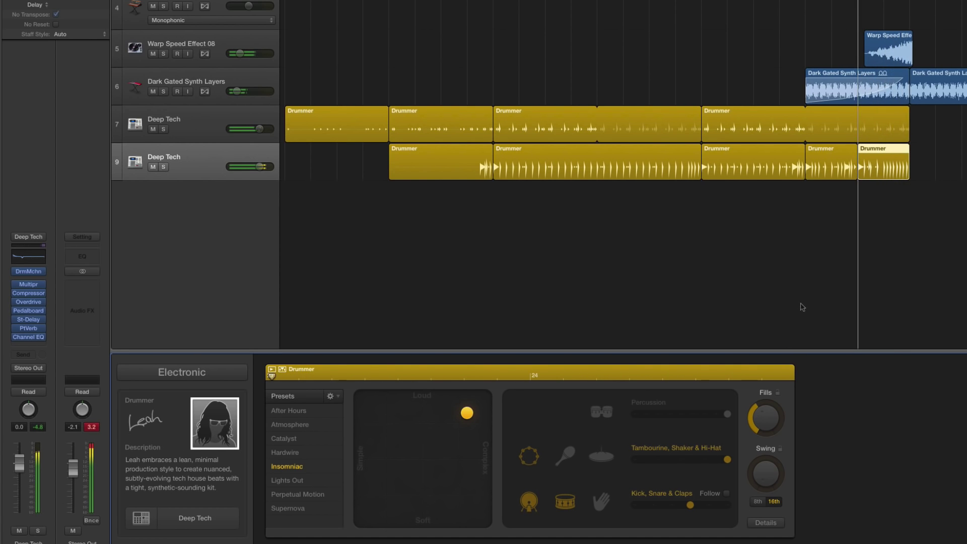
click(892, 157)
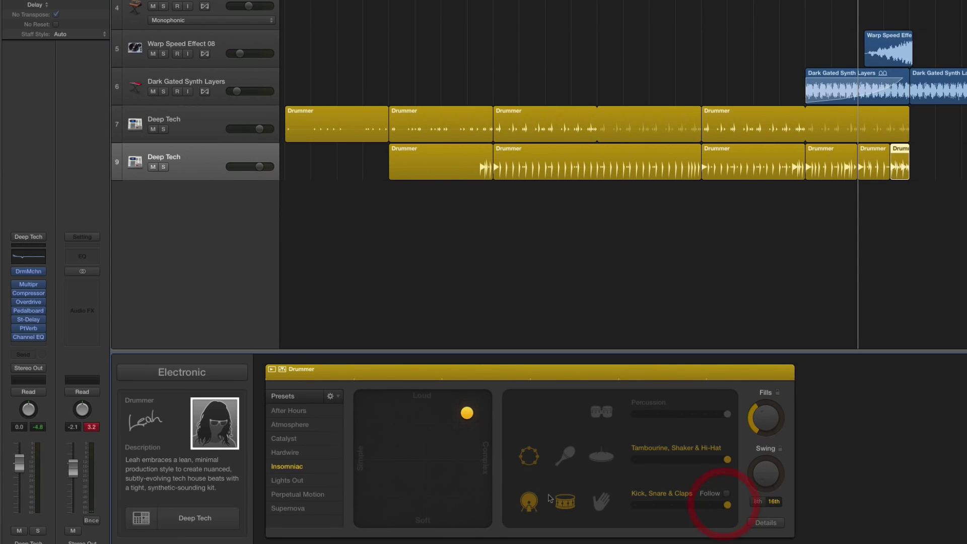
key(space)
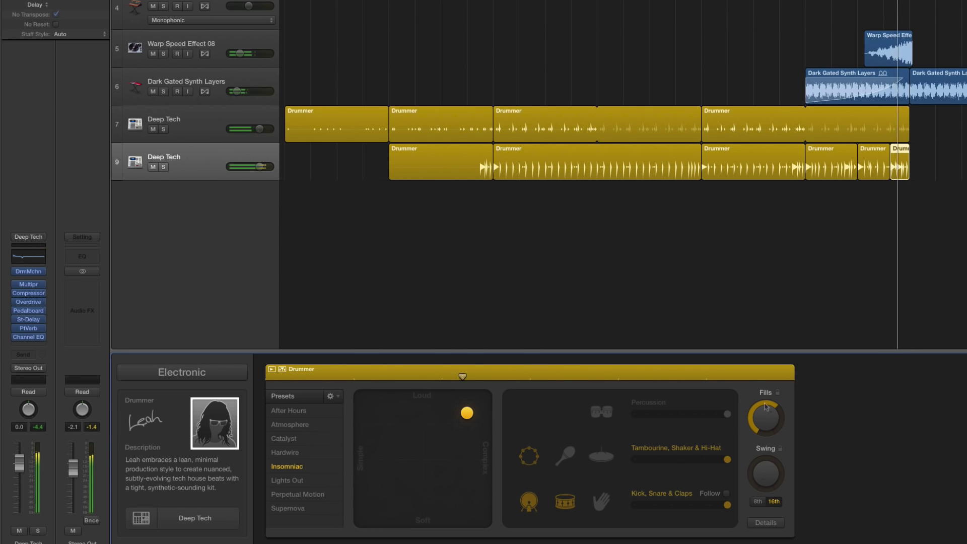
click(477, 396)
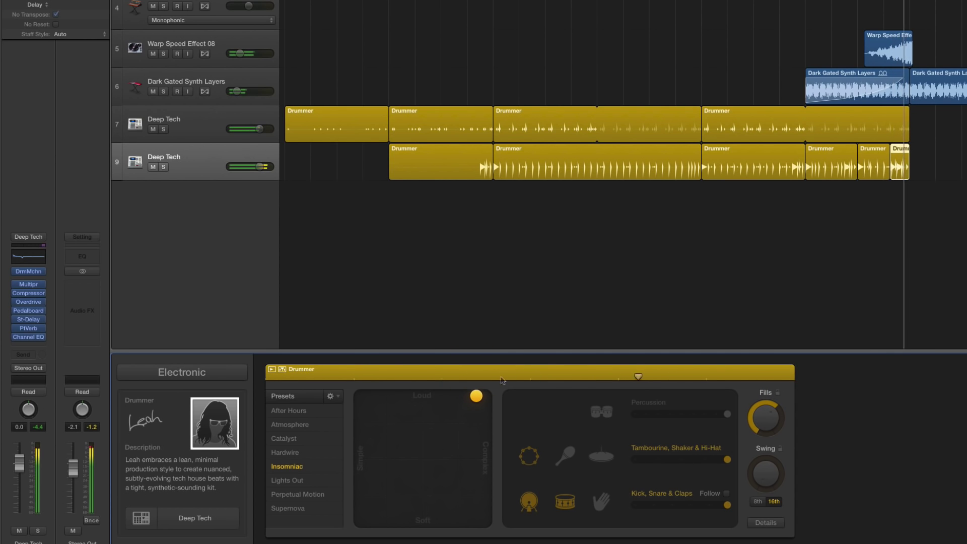
Step: Inspect the Drummer settings of the bars 21–22, bars 23–24 and last short regions on track 9
shift+click(754, 176)
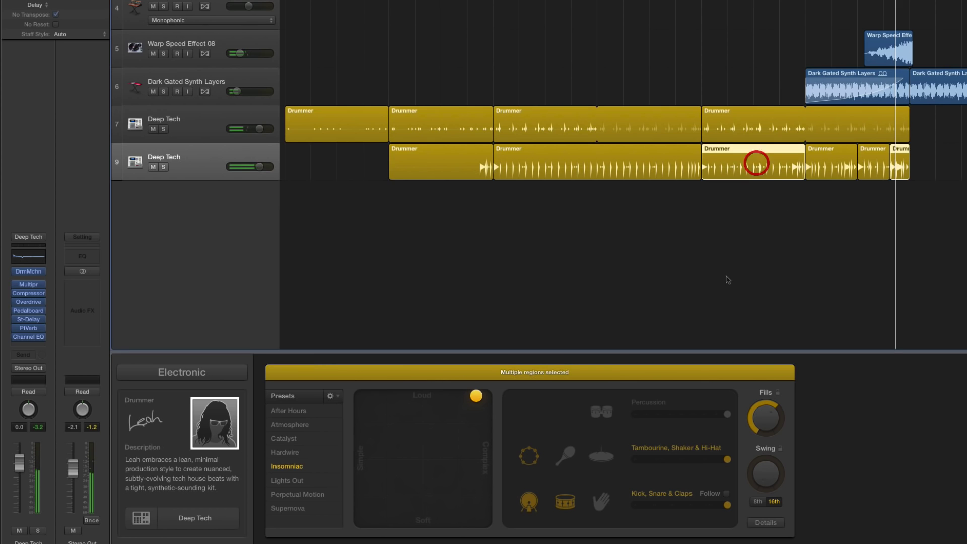
shift+click(874, 154)
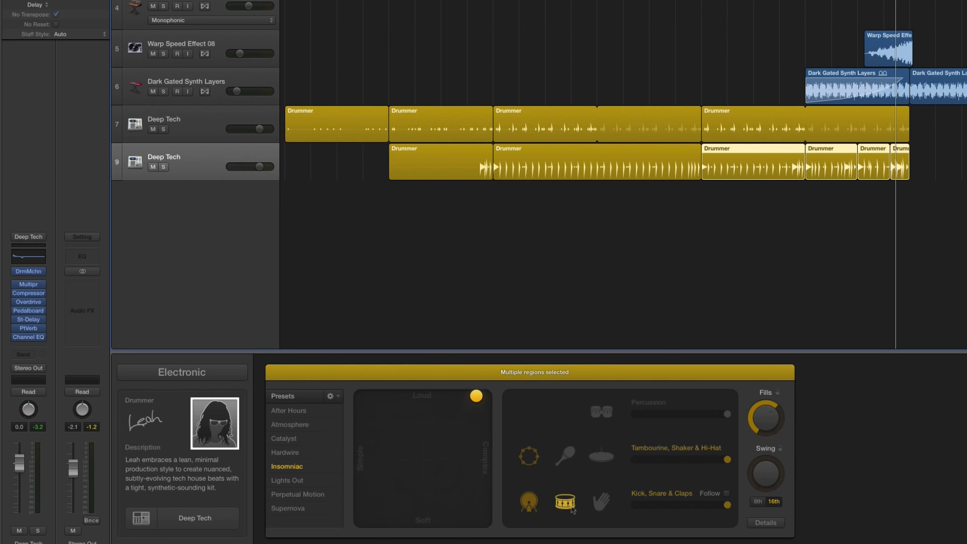
click(838, 209)
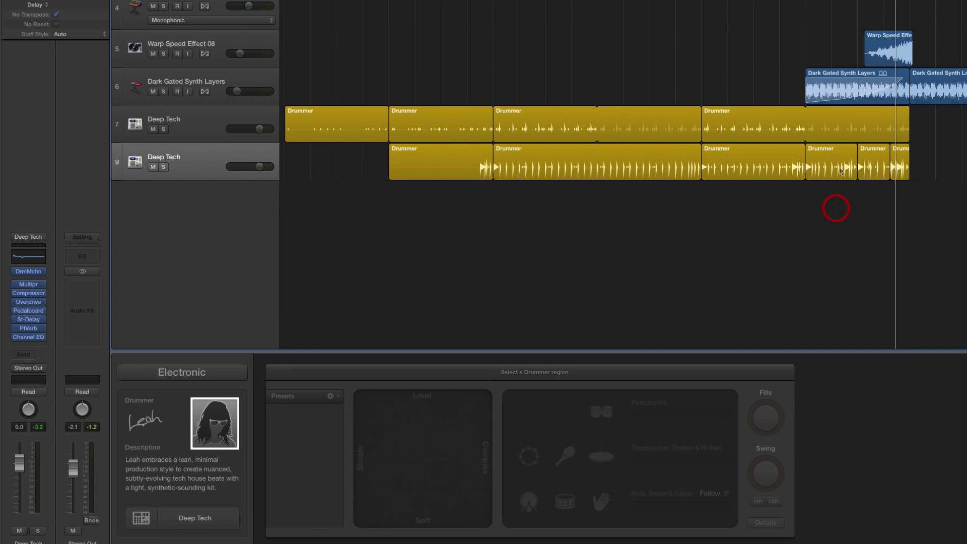
click(840, 166)
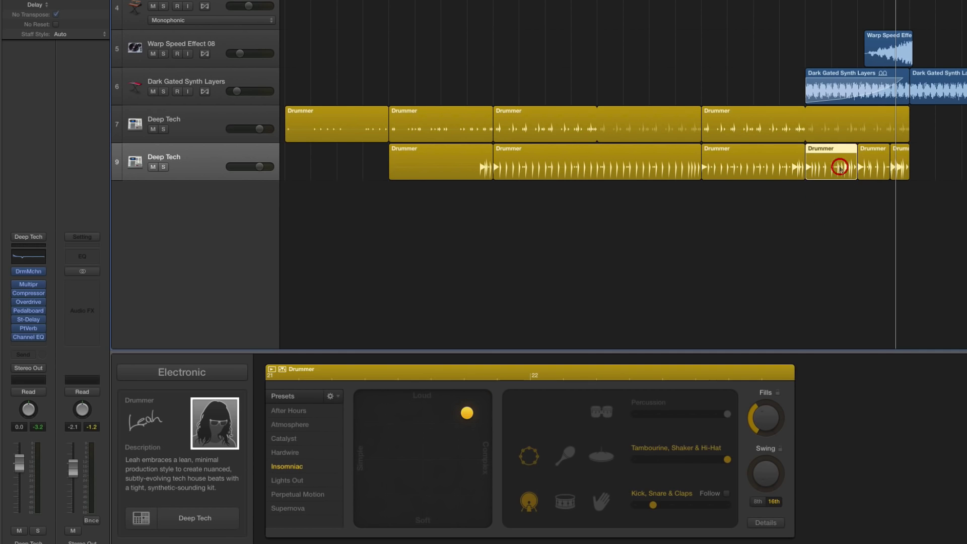
click(876, 169)
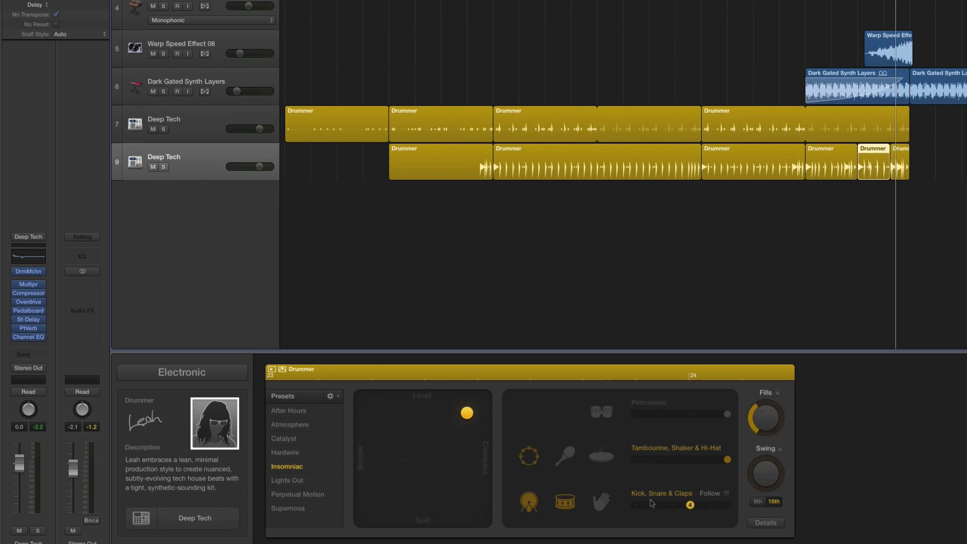
click(898, 162)
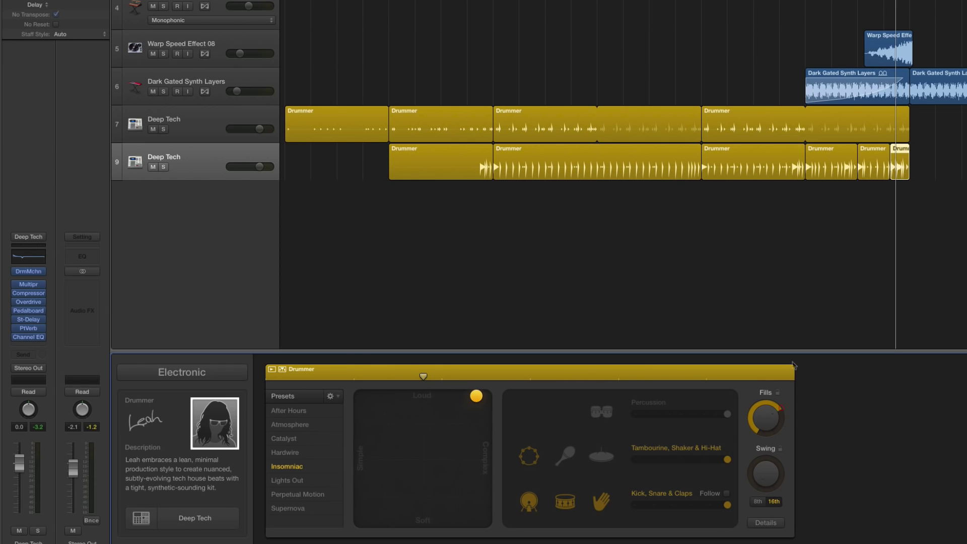
click(874, 162)
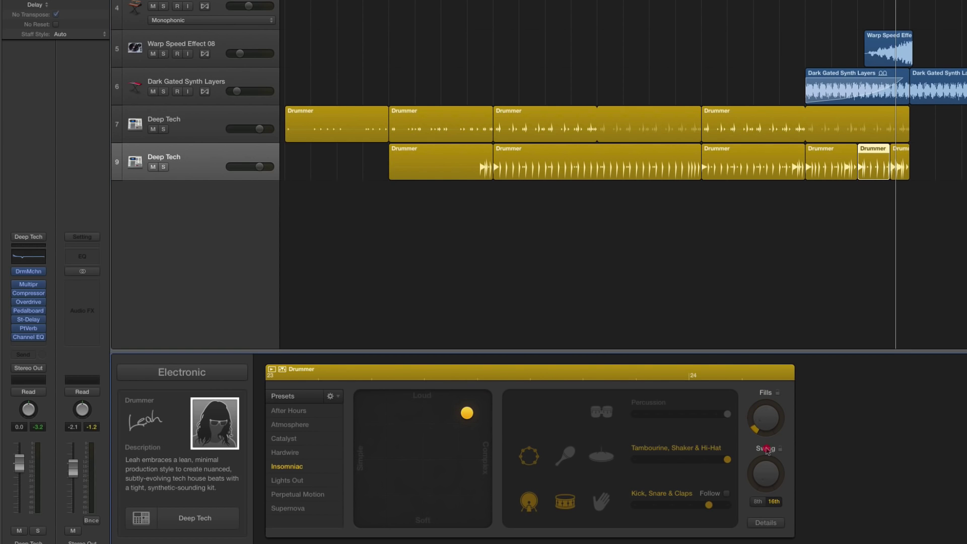
click(851, 149)
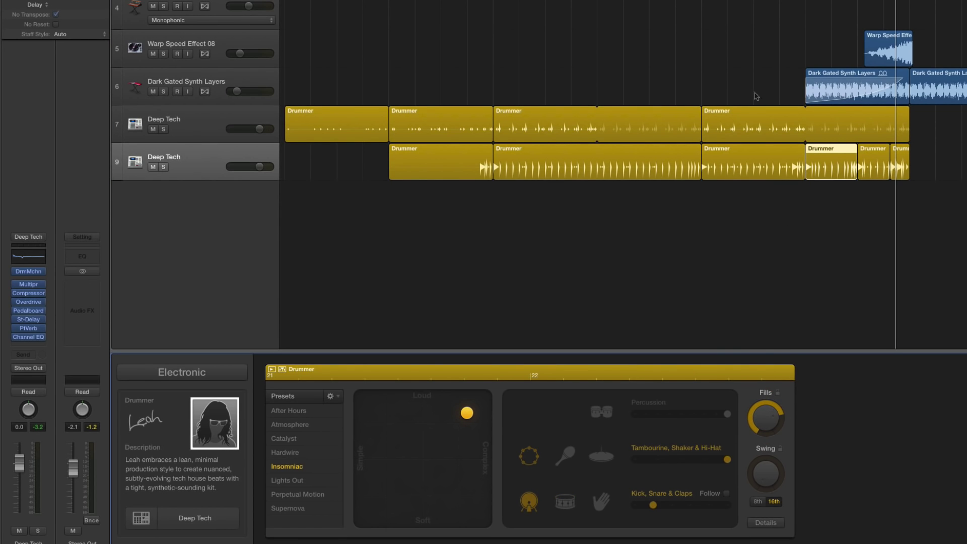
Step: Play back the build from bar 21 with the short end regions selected
click(745, 174)
key(space)
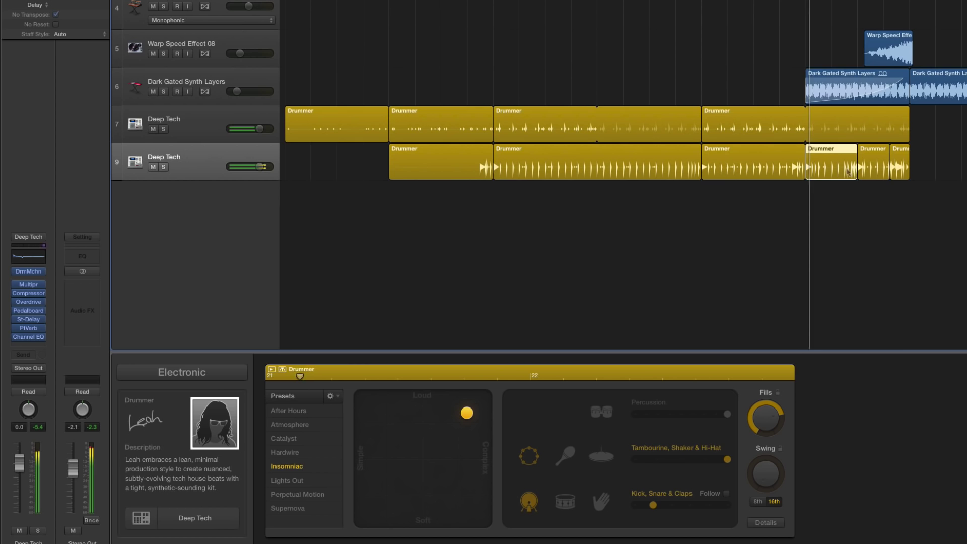
shift+click(869, 173)
shift+click(899, 167)
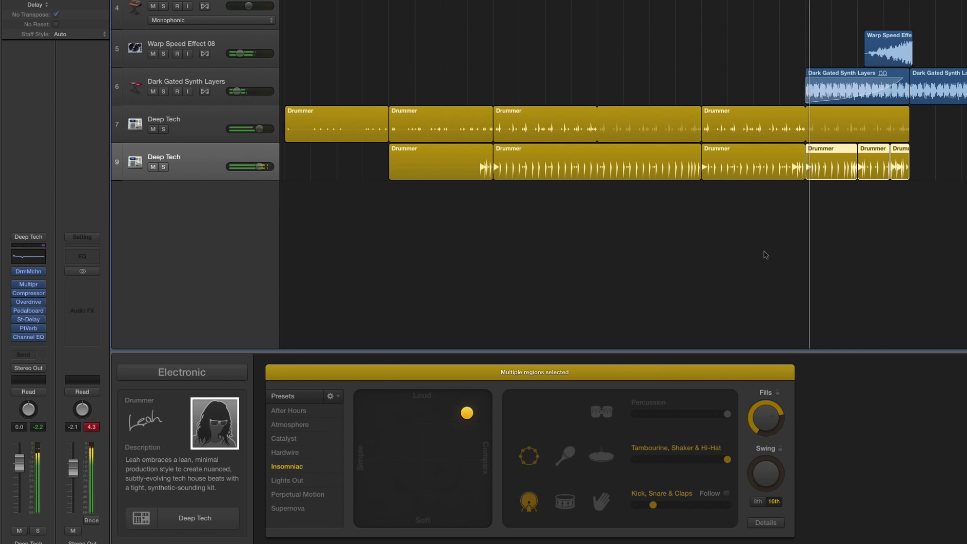
Step: Turn off looping on the long track 7 Drummer region and copy it to fill the ending
click(816, 128)
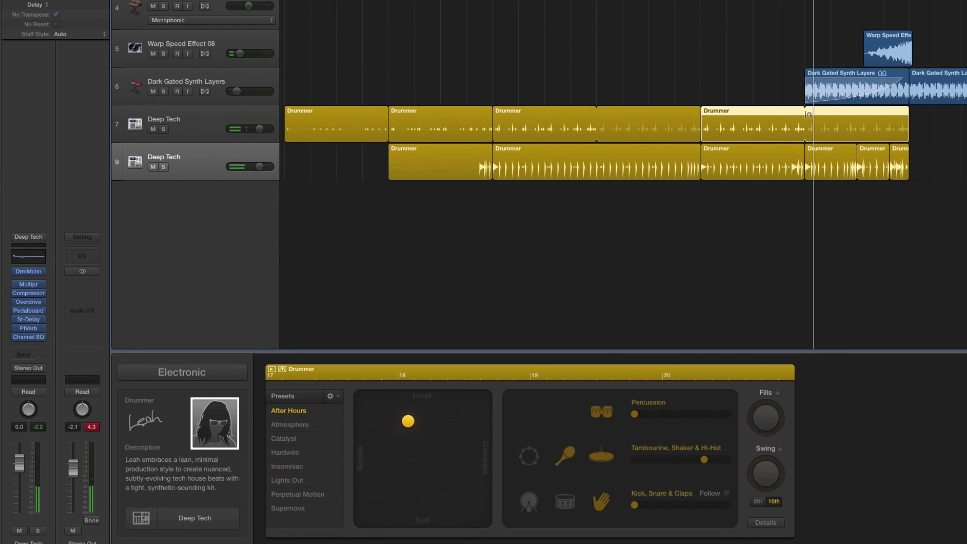
drag(809, 115, 803, 115)
drag(753, 134, 854, 125)
key(e)
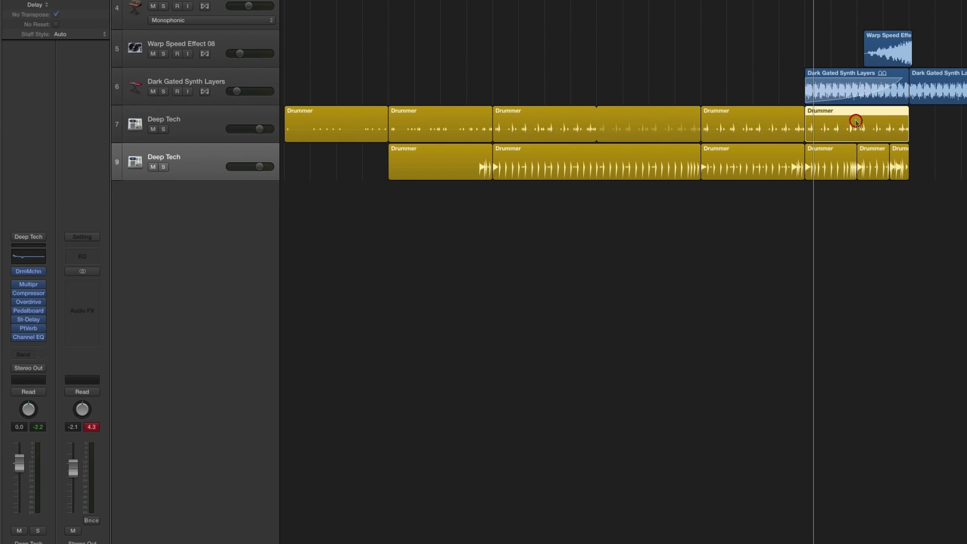
Step: Split the track 7 copy into shorter pieces at bars 22 and 23, making the bar 22 piece more complex
click(856, 124)
double_click(882, 115)
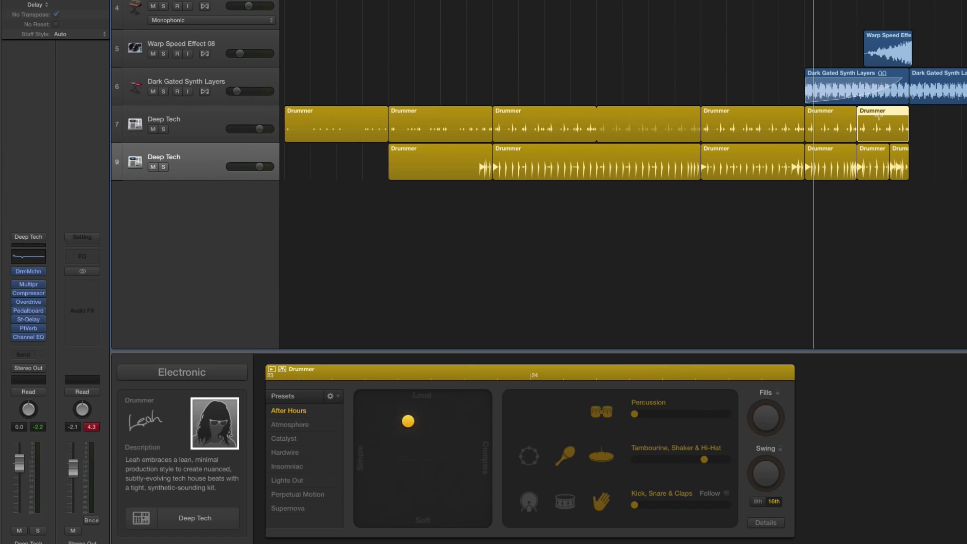
click(879, 115)
click(848, 123)
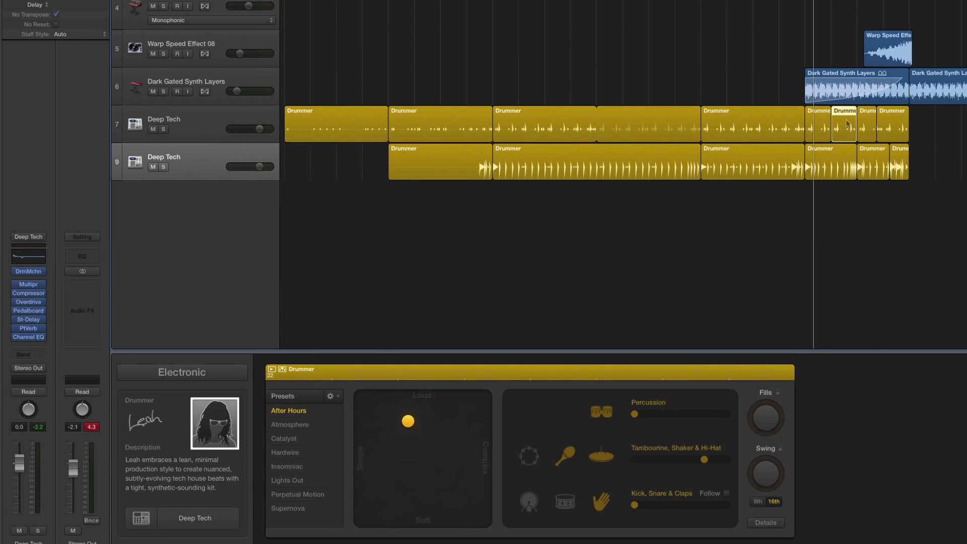
click(446, 412)
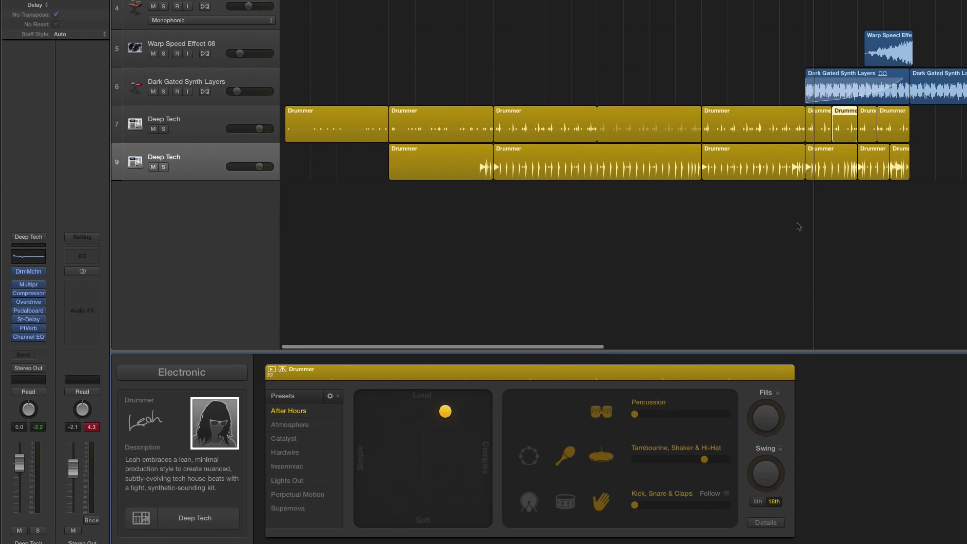
Step: Review each track 7 piece, ending on the bar 21 piece showing the After Hours preset
click(870, 136)
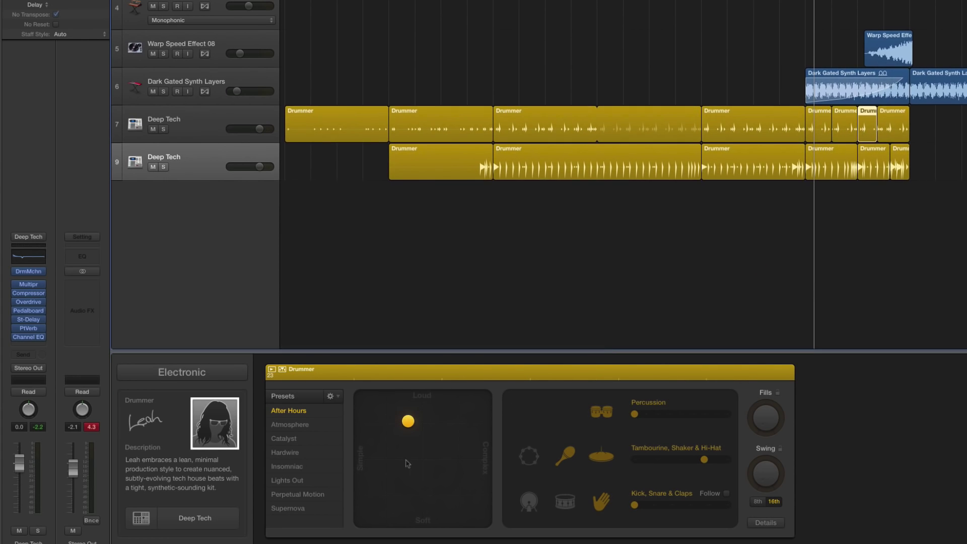
click(888, 135)
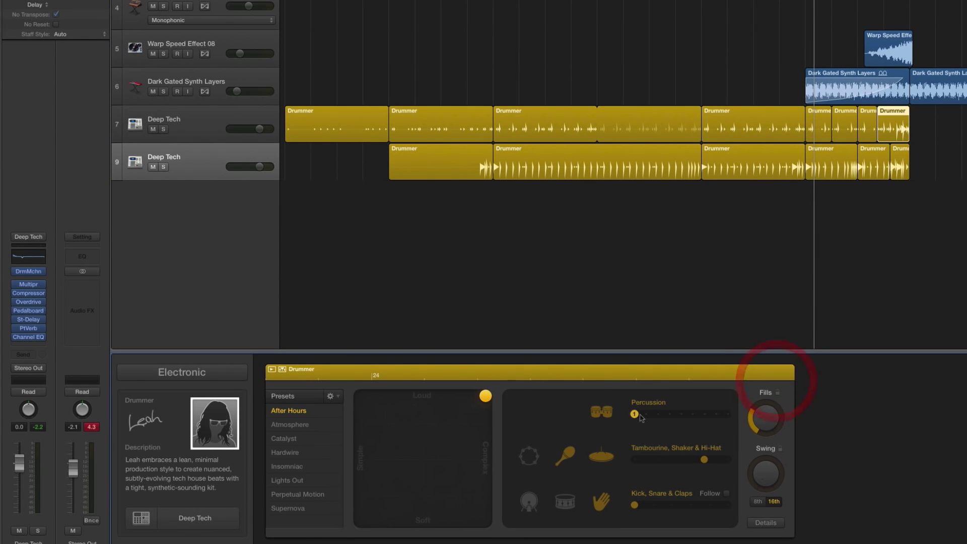
key(Left)
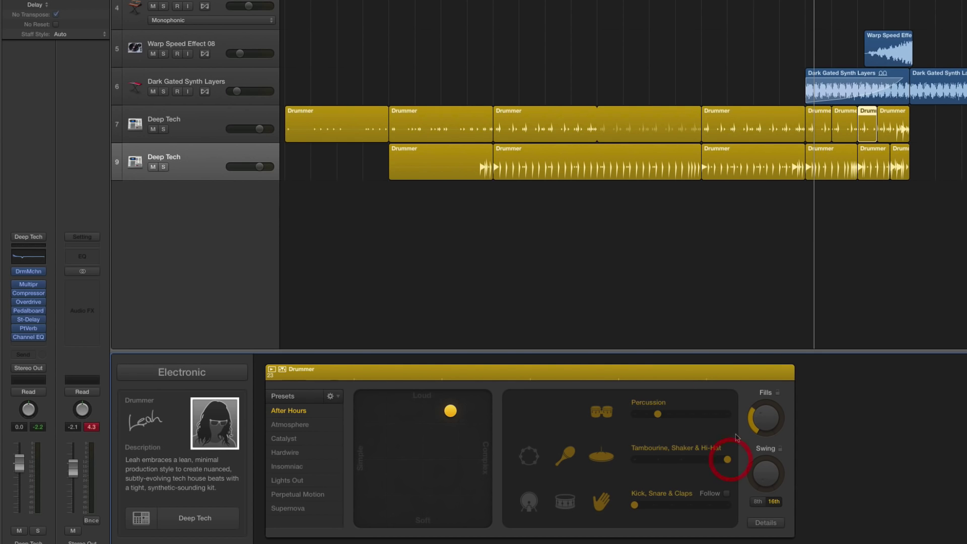
click(844, 126)
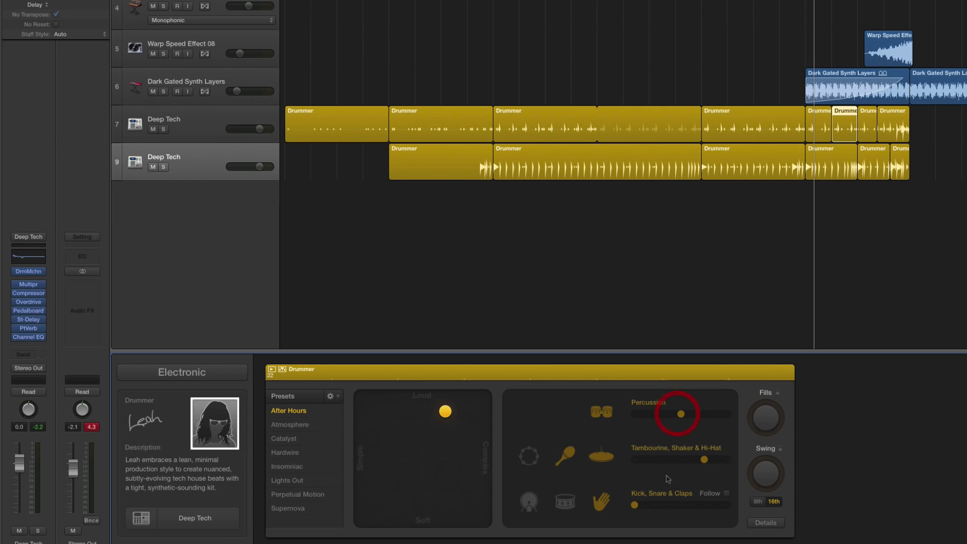
click(827, 113)
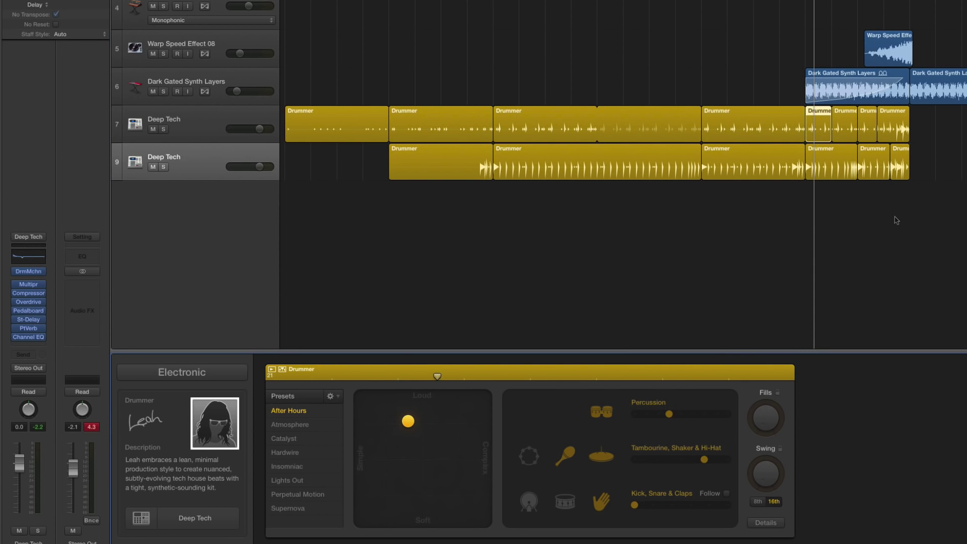
drag(896, 220, 734, 104)
key(shift+space)
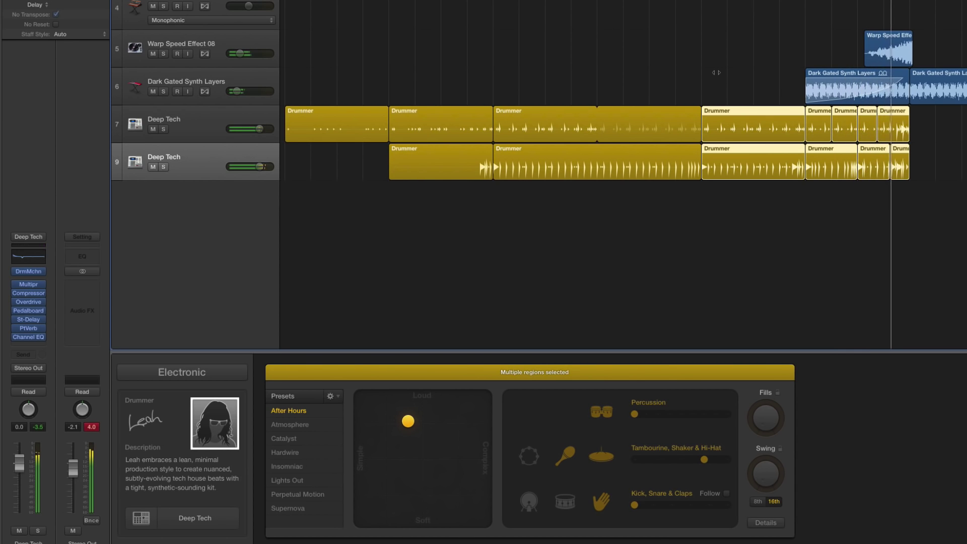
click(894, 205)
click(823, 121)
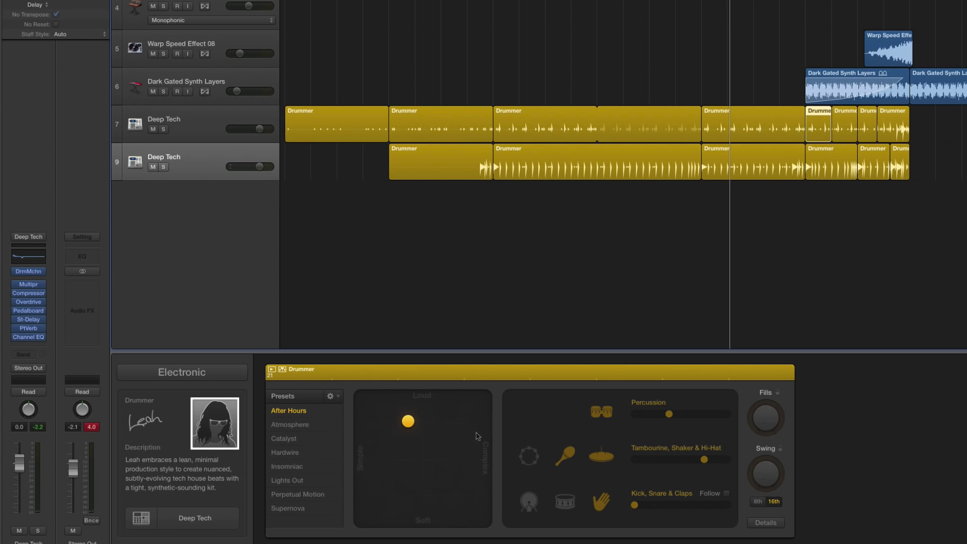
Step: In Details, narrow the last short track 9 region's snare complexity range to its upper end, then play back
click(571, 447)
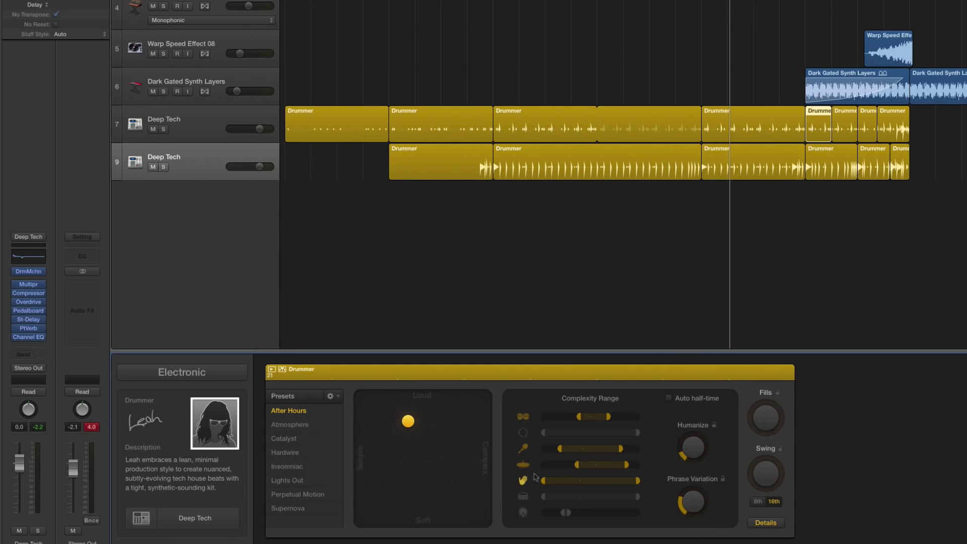
click(819, 169)
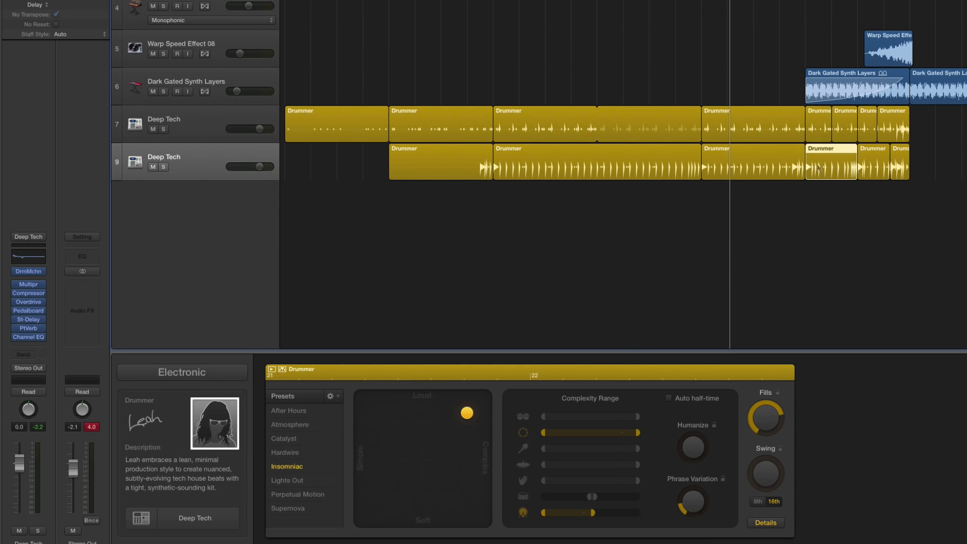
click(756, 167)
click(896, 173)
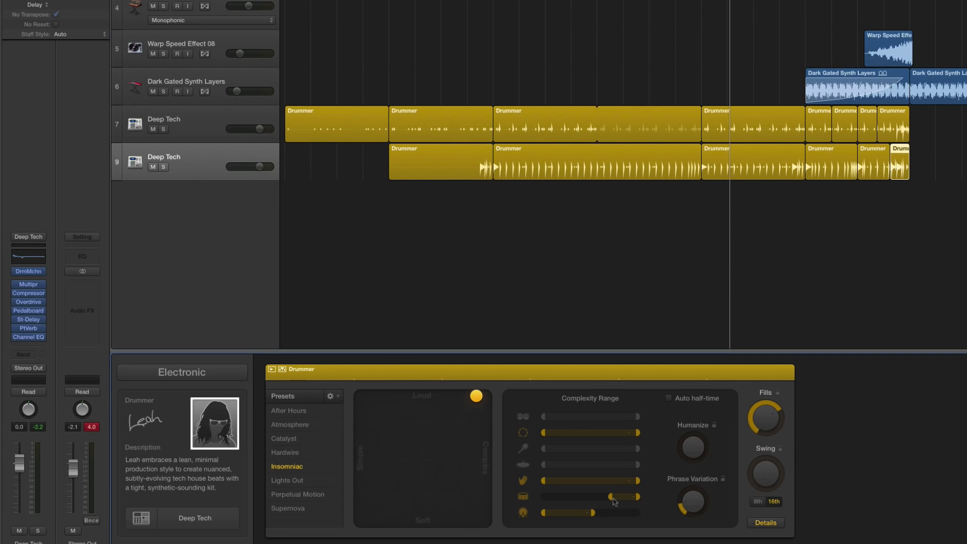
drag(546, 482, 635, 482)
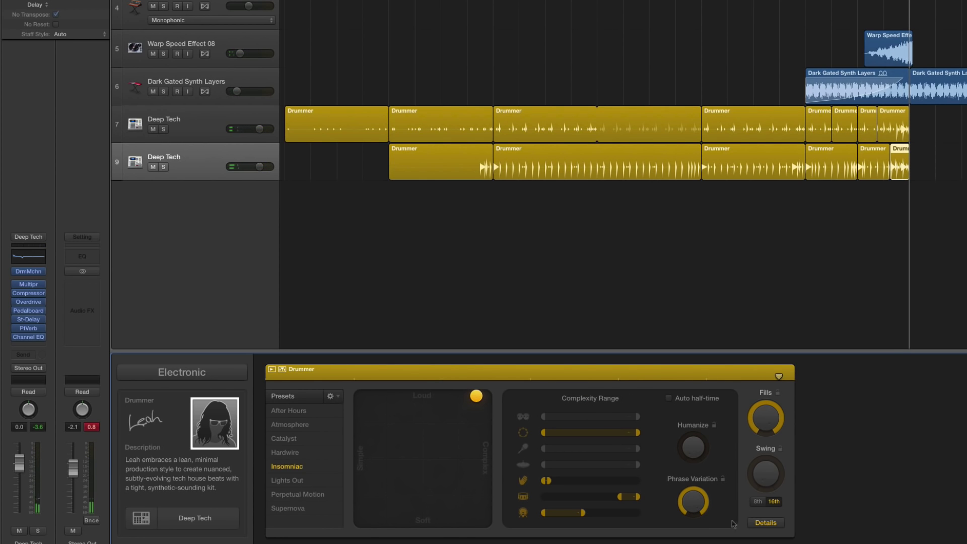
click(765, 524)
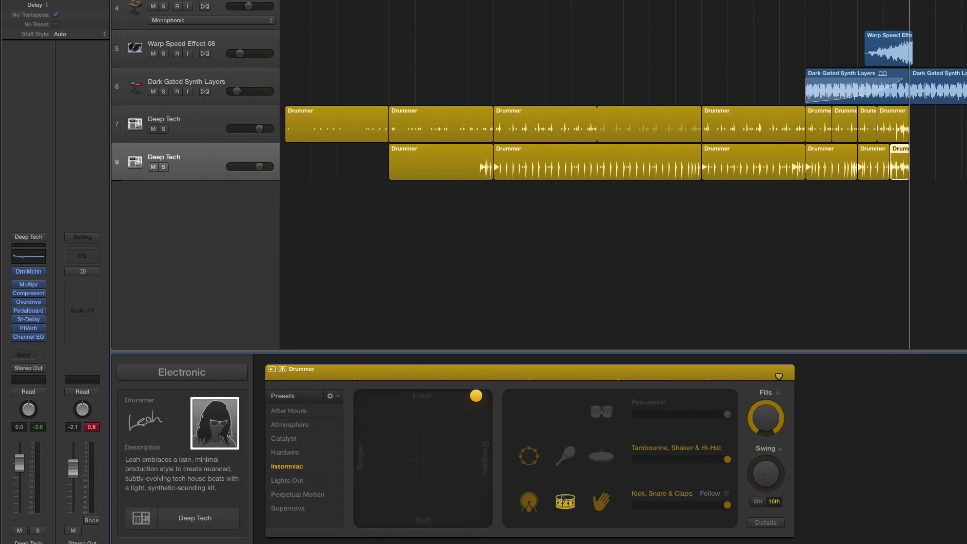
key(shift+f)
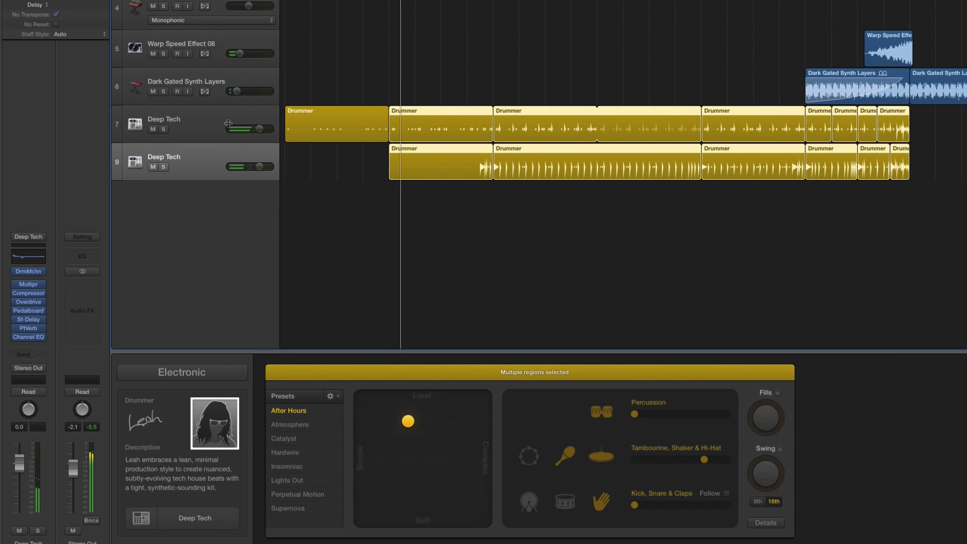
click(442, 205)
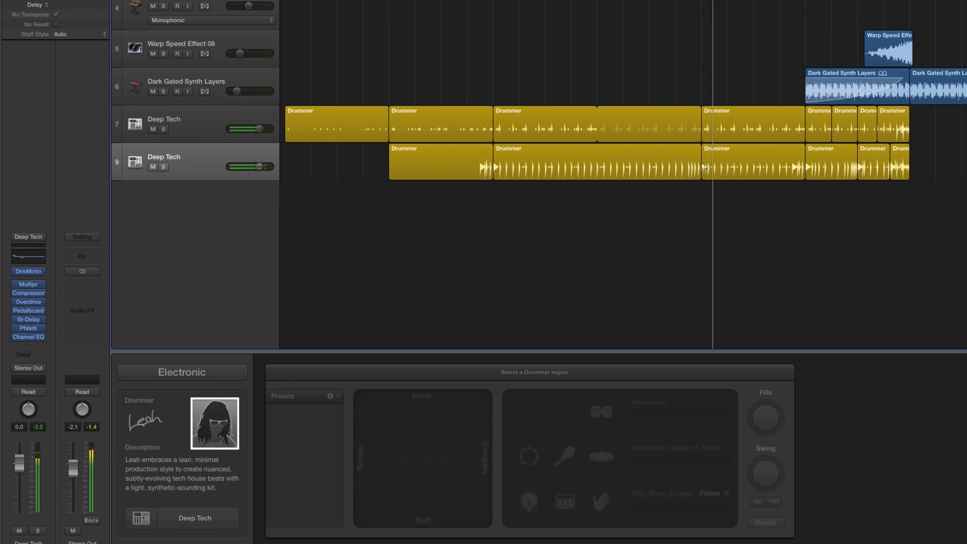
click(717, 132)
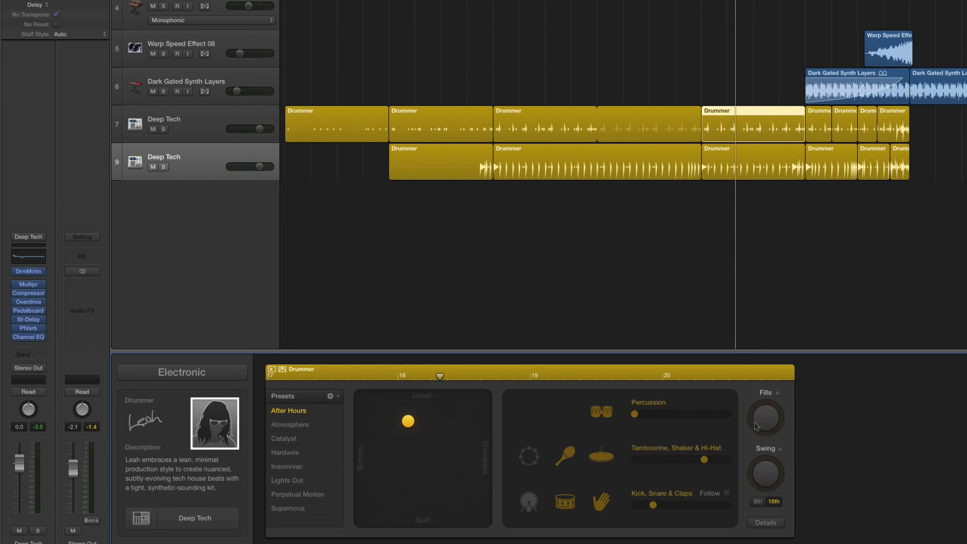
key(shift+space)
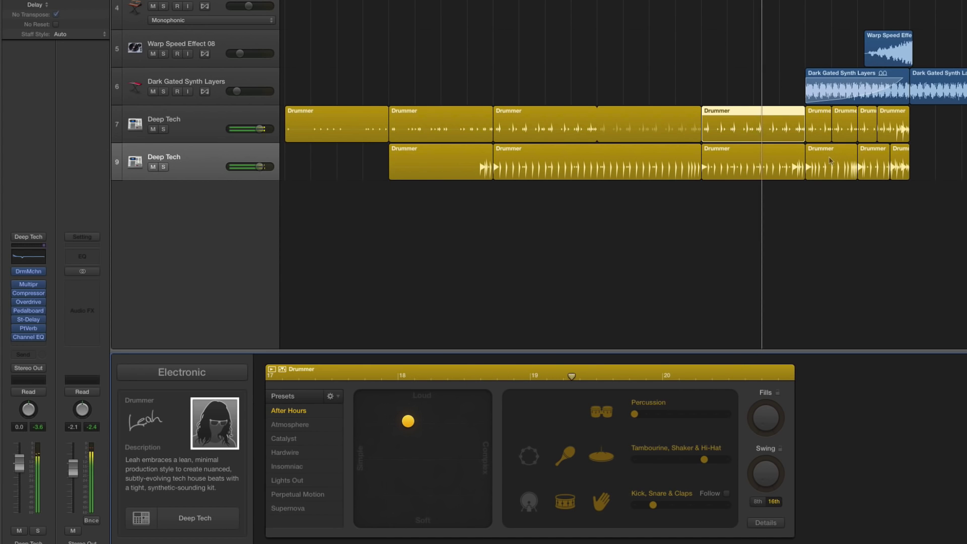
drag(935, 150, 820, 156)
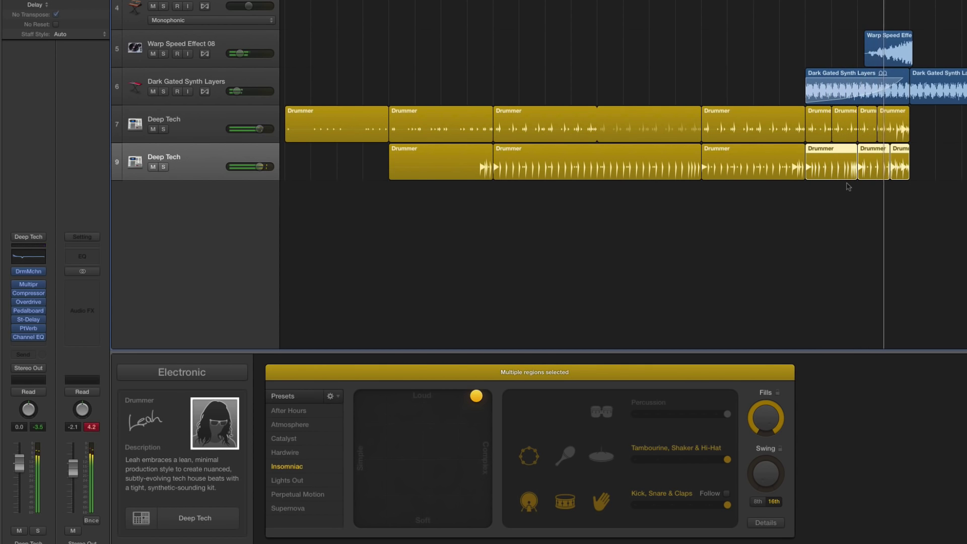
click(884, 195)
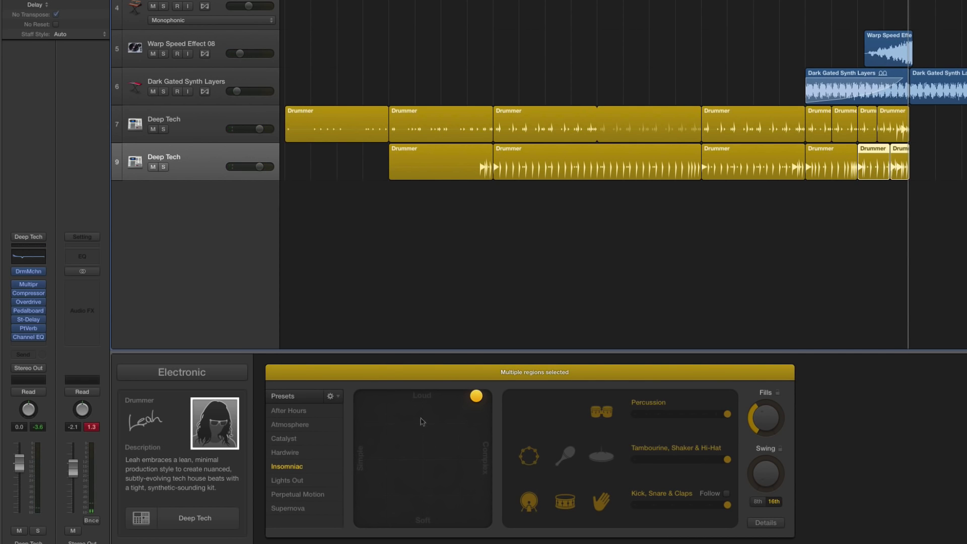
click(845, 230)
click(898, 168)
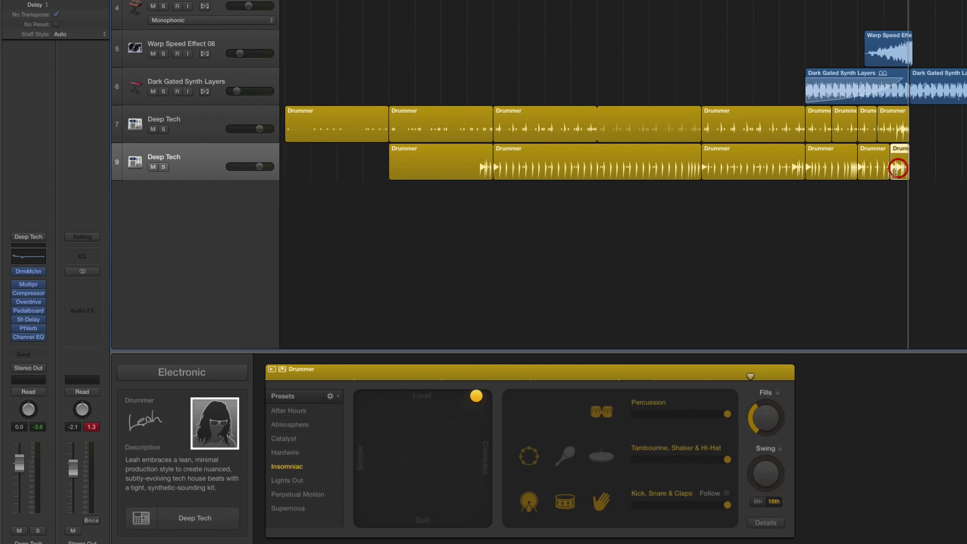
click(884, 166)
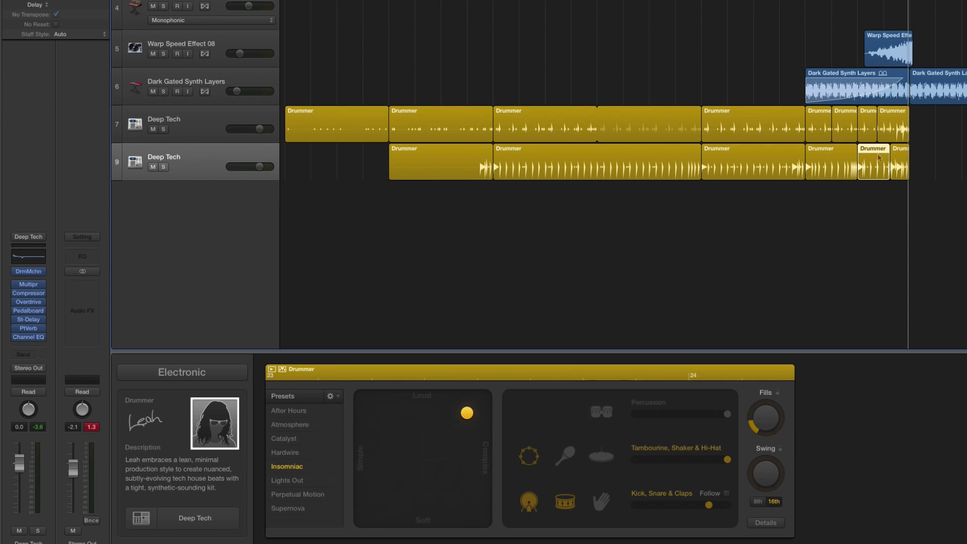
click(759, 166)
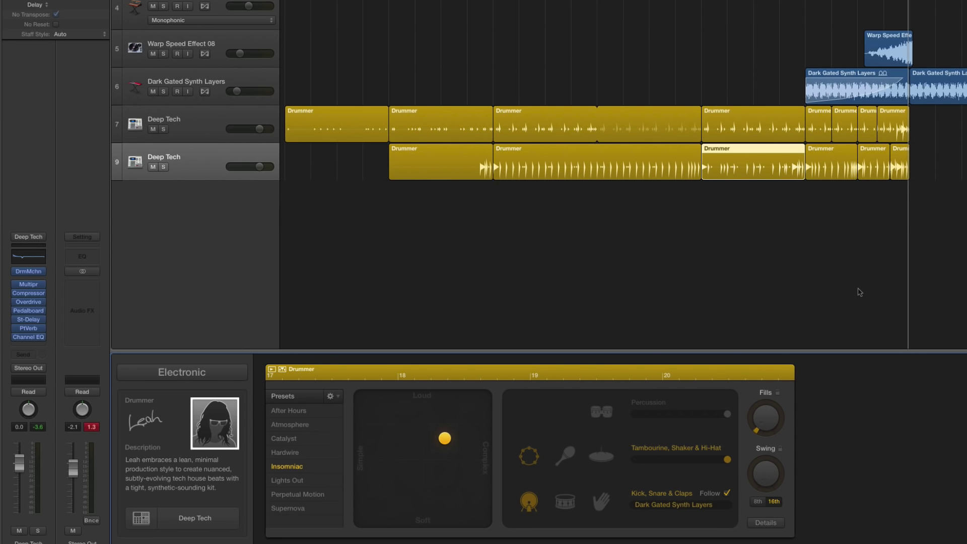
key(space)
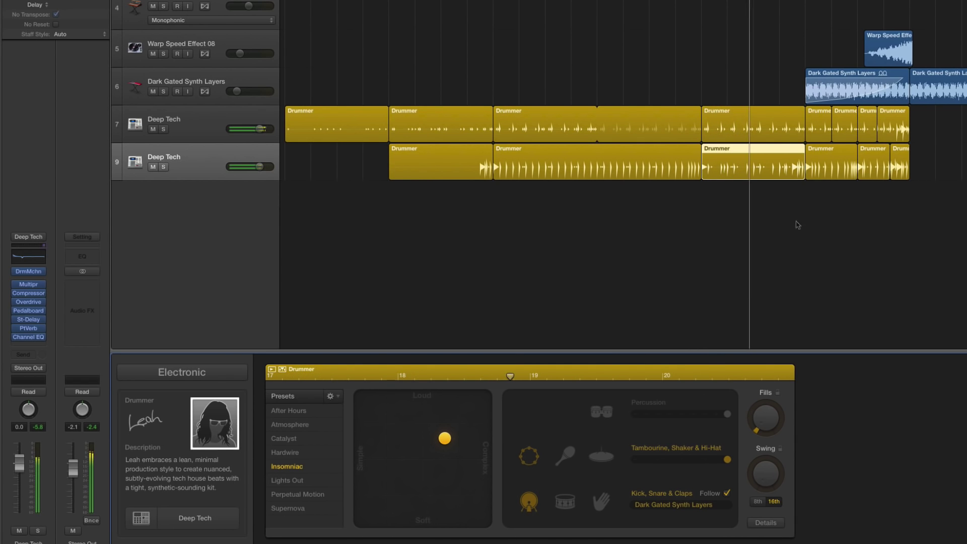
Step: Copy the track 9 region to bar 25 and set Kick, Snare & Claps to follow Light Sync
drag(750, 174, 956, 172)
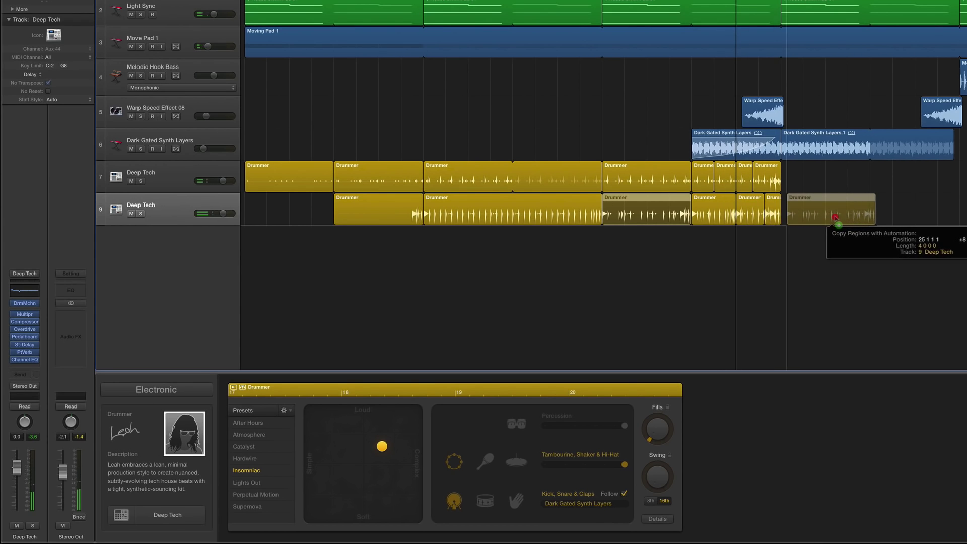
drag(835, 218, 831, 220)
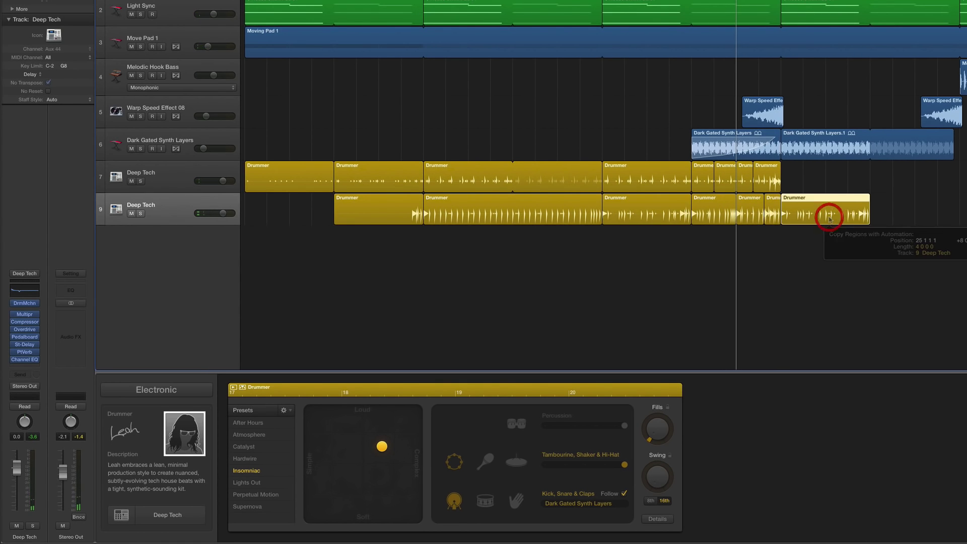
key(space)
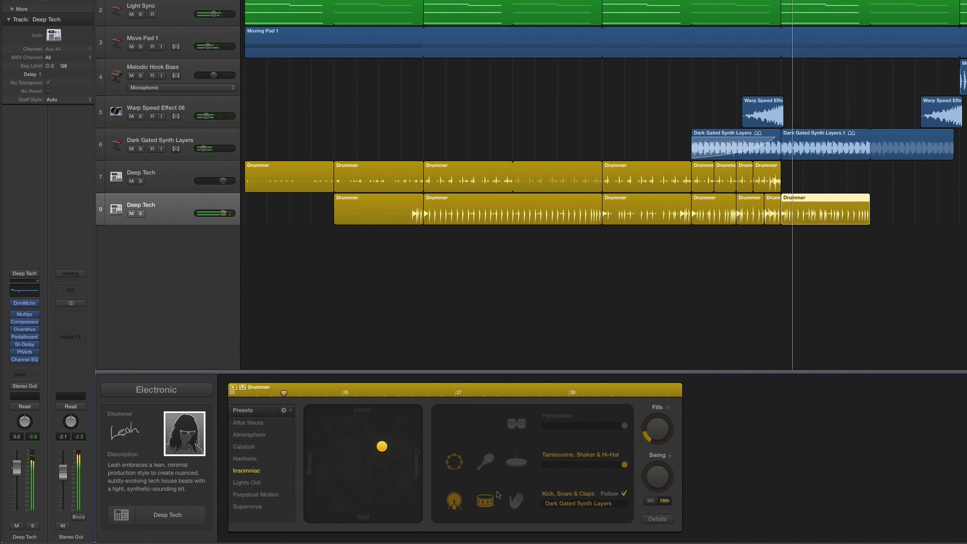
click(615, 504)
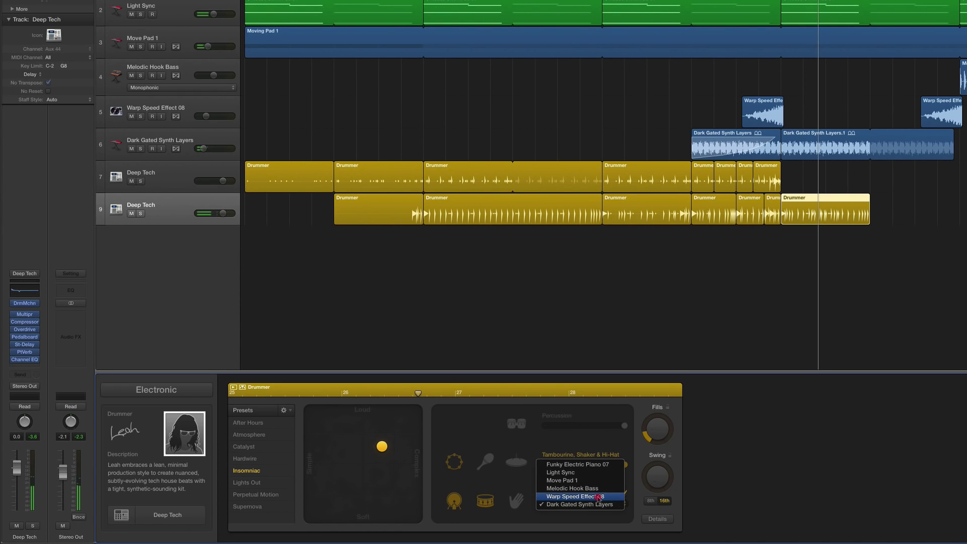
click(586, 473)
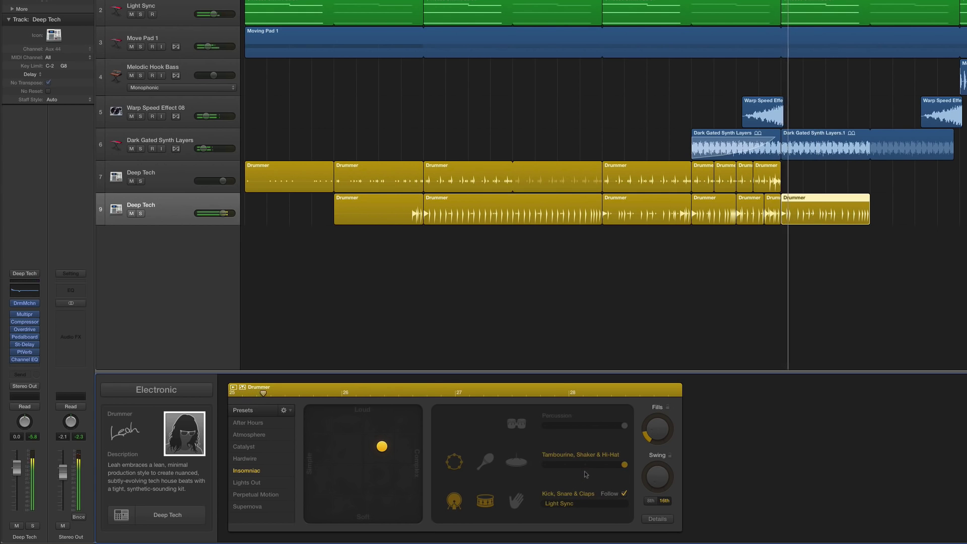